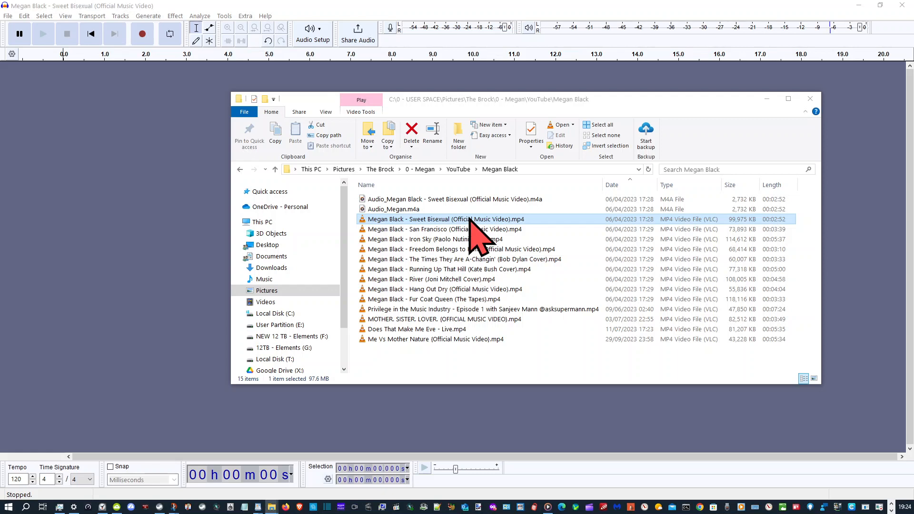
Step: Import the Sweet Bisexual (Official Music Video) MP4 as an audio track and set its wave color to Instrument 3
{"action": "left_click_drag", "start_coordinate": [469, 219], "coordinate": [174, 217]}
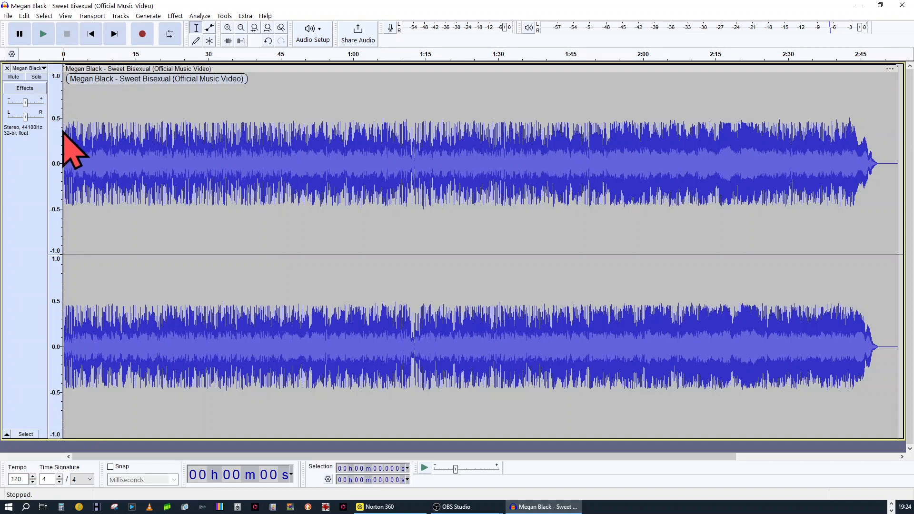
{"action": "left_click", "coordinate": [36, 68]}
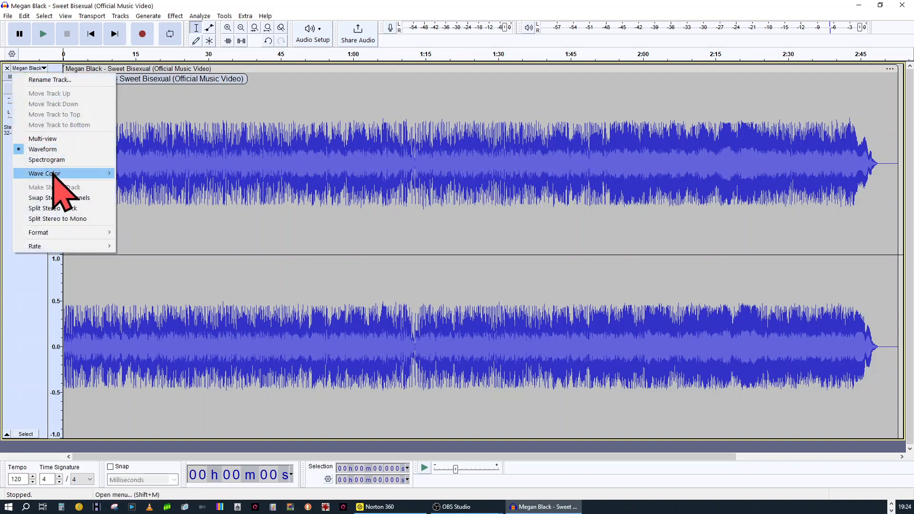
{"action": "mouse_move", "coordinate": [54, 174]}
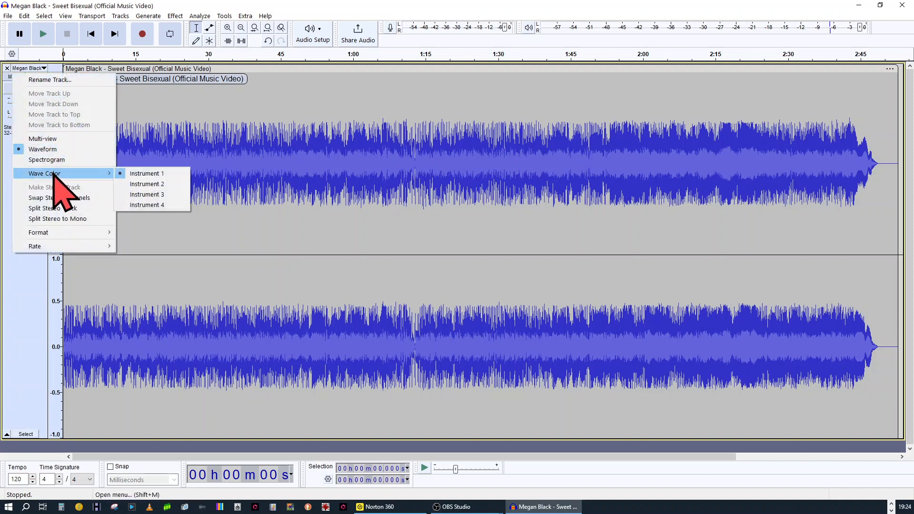
{"action": "left_click", "coordinate": [145, 195]}
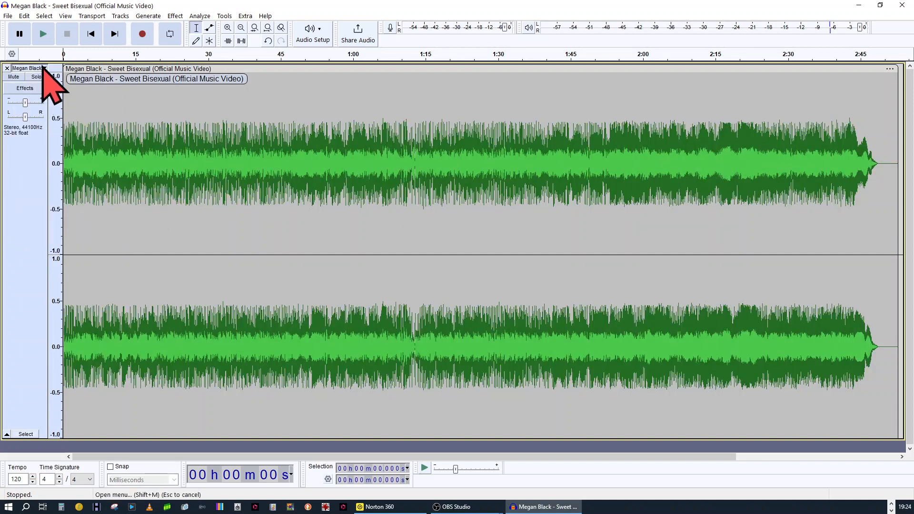
Step: Rename the imported audio track as Track
{"action": "left_click", "coordinate": [43, 68]}
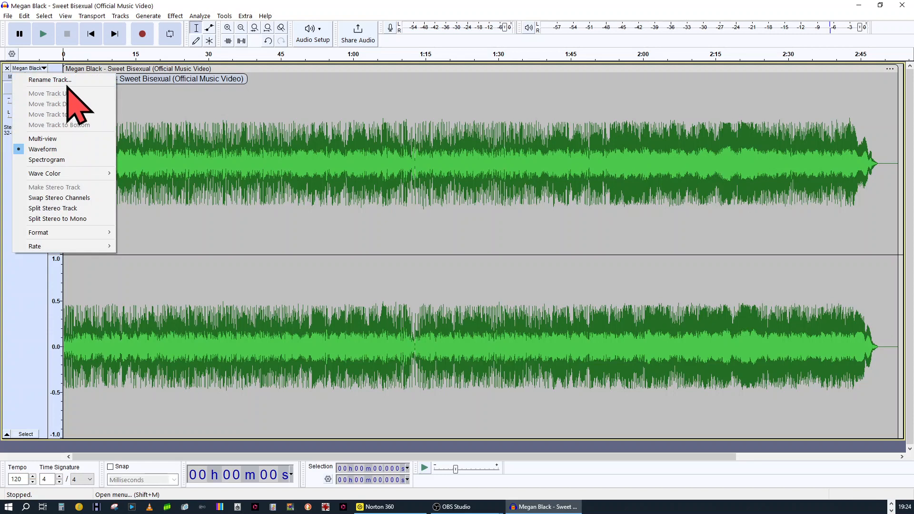
{"action": "left_click", "coordinate": [69, 79]}
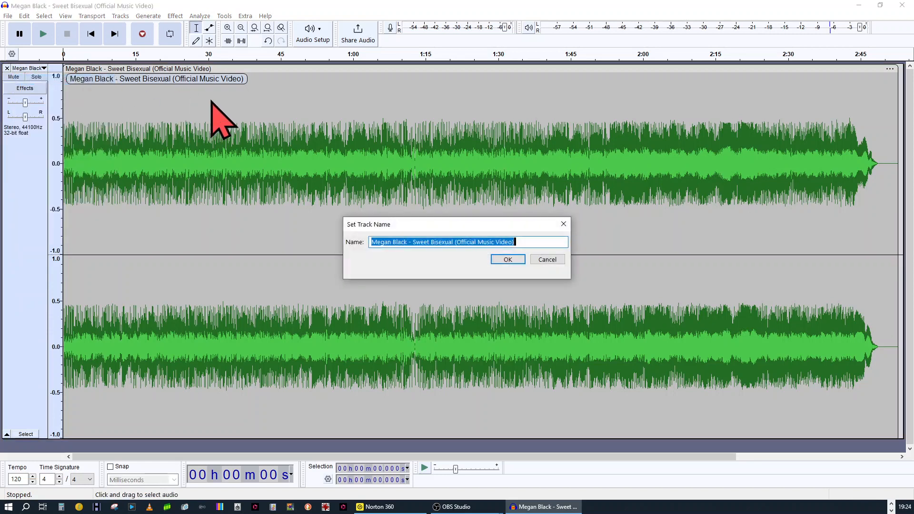
{"action": "type", "text": "Track"}
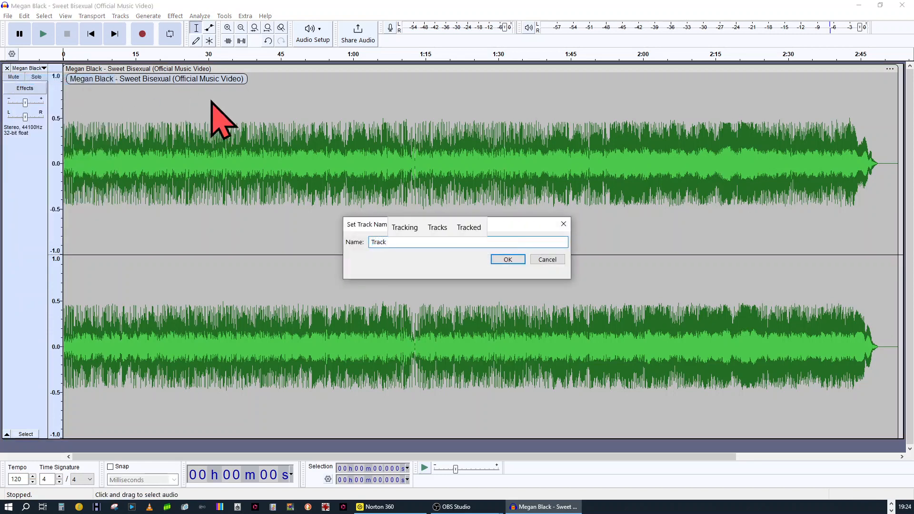
{"action": "key", "text": "Return"}
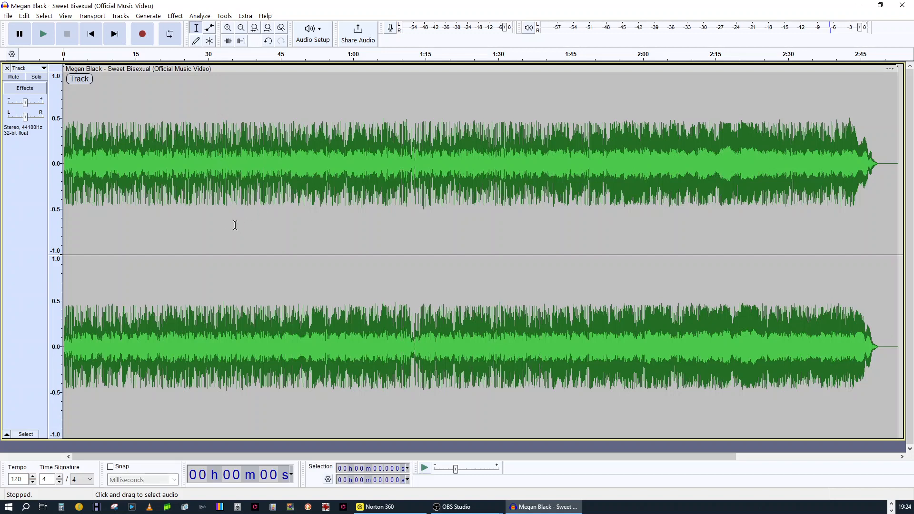
Step: Play the first part of the song to check the original mix and stop playback
{"action": "left_click", "coordinate": [43, 34]}
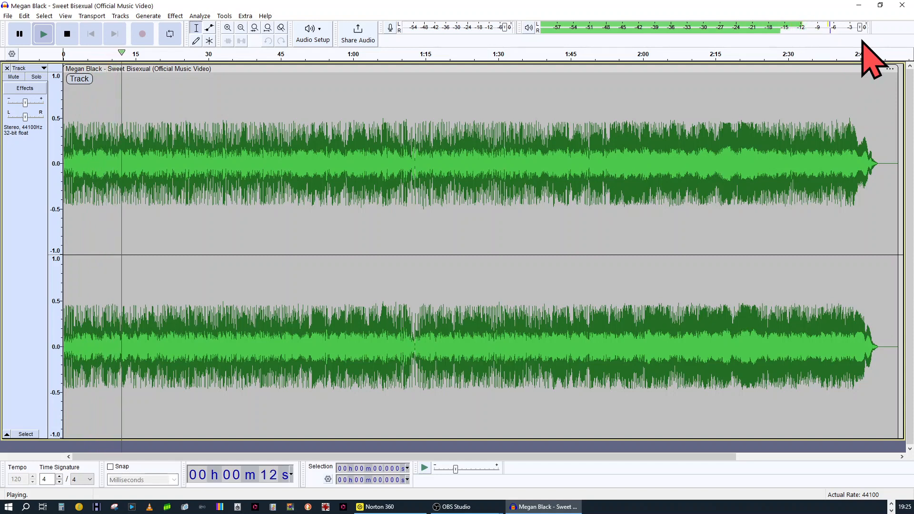
{"action": "left_click", "coordinate": [20, 34]}
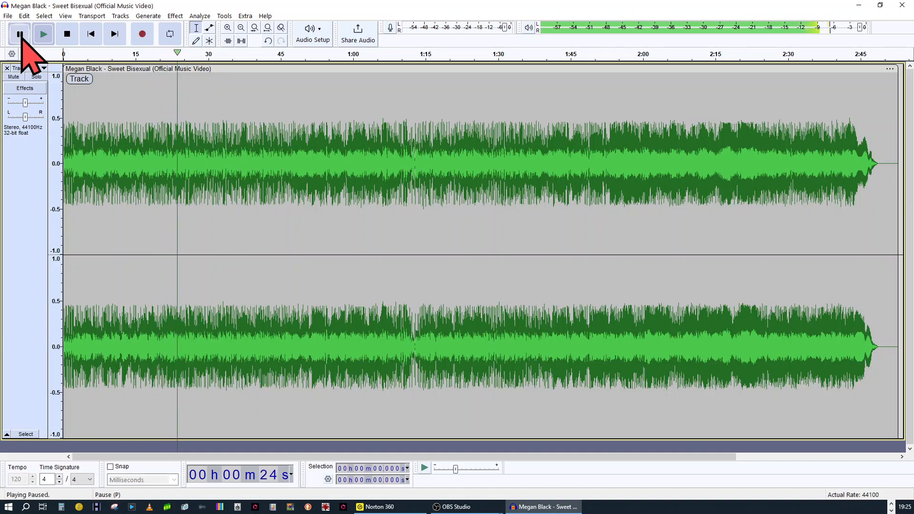
{"action": "left_click", "coordinate": [94, 38]}
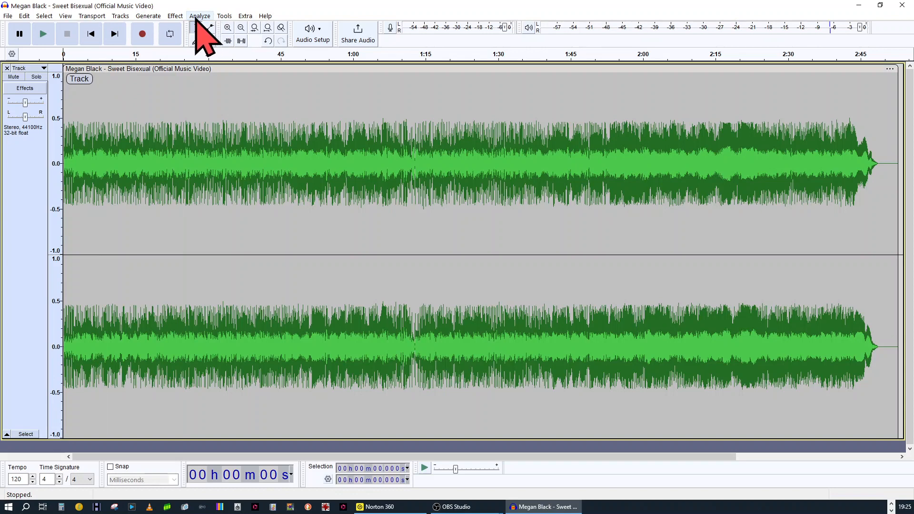
{"action": "left_click", "coordinate": [28, 261]}
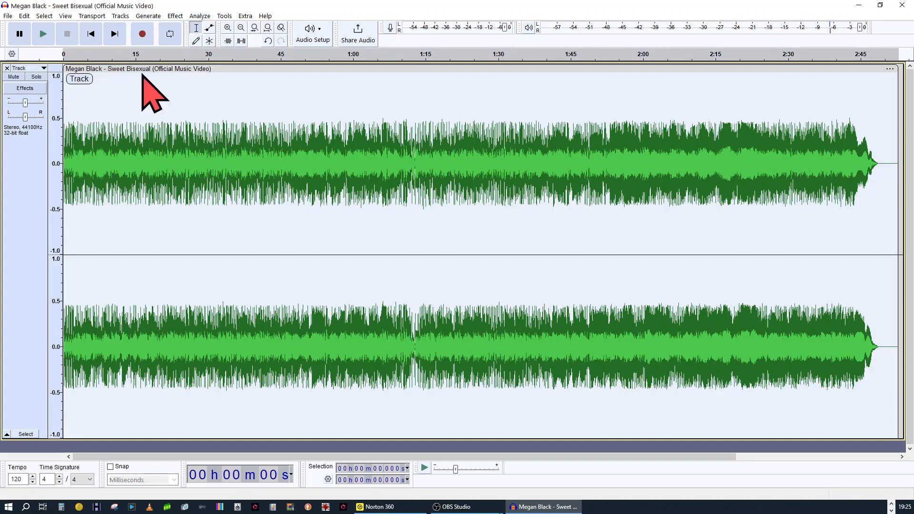
{"action": "left_click", "coordinate": [176, 17]}
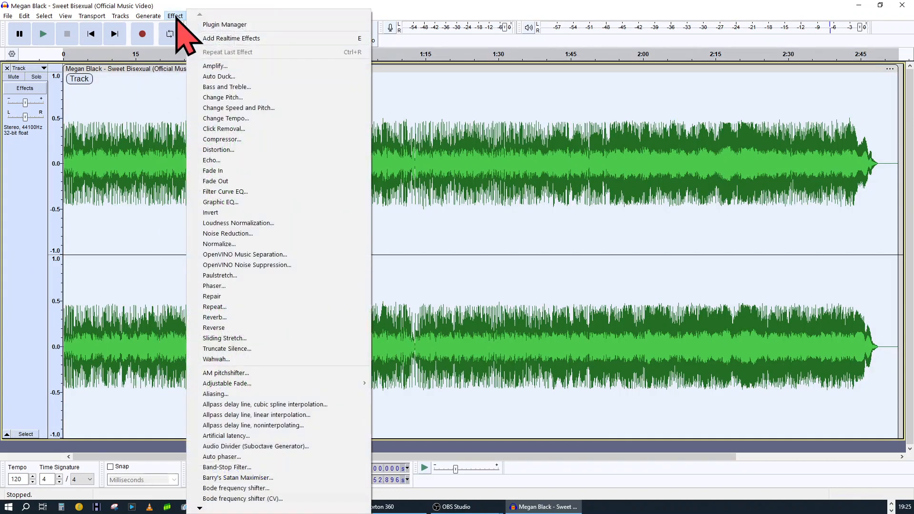
{"action": "left_click", "coordinate": [210, 67]}
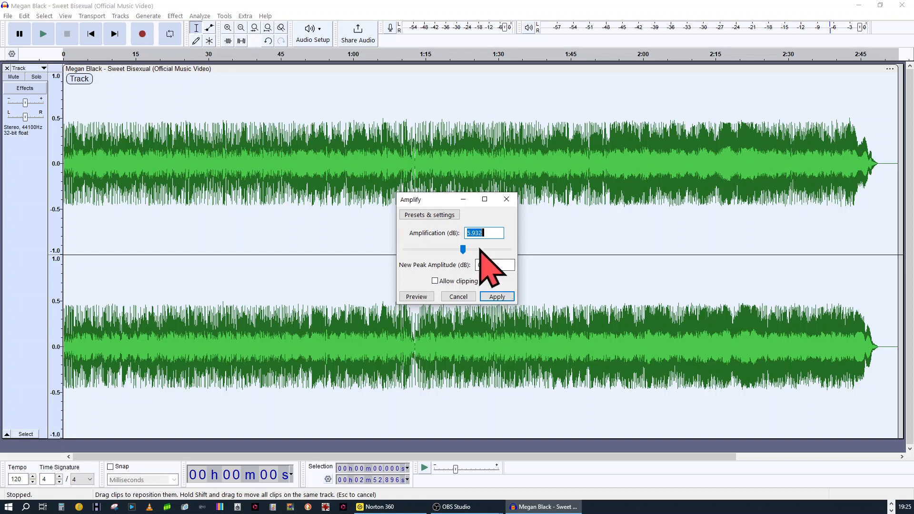
{"action": "left_click", "coordinate": [467, 296]}
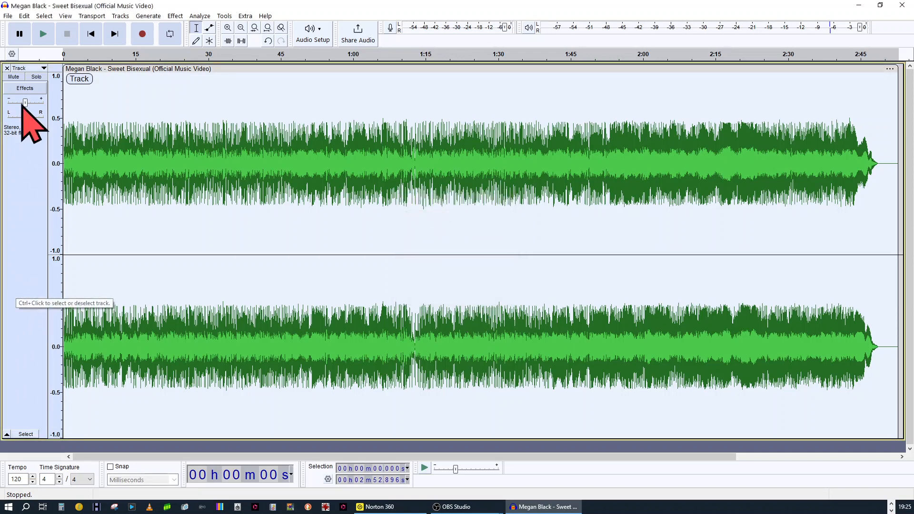
Step: Select the whole track and split it with OpenVINO Music Separation in (2 Stem) Instrumental, Vocals mode
{"action": "left_click", "coordinate": [44, 16]}
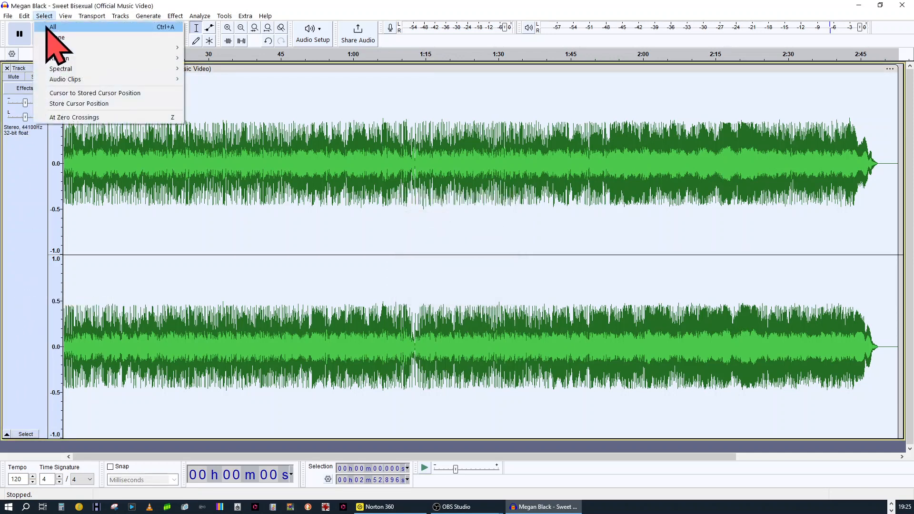
{"action": "left_click", "coordinate": [34, 231]}
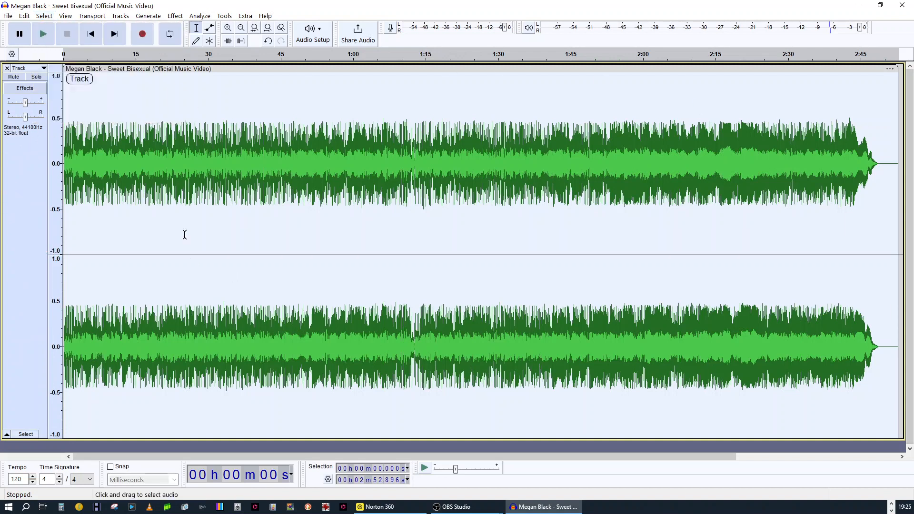
{"action": "left_click", "coordinate": [174, 17]}
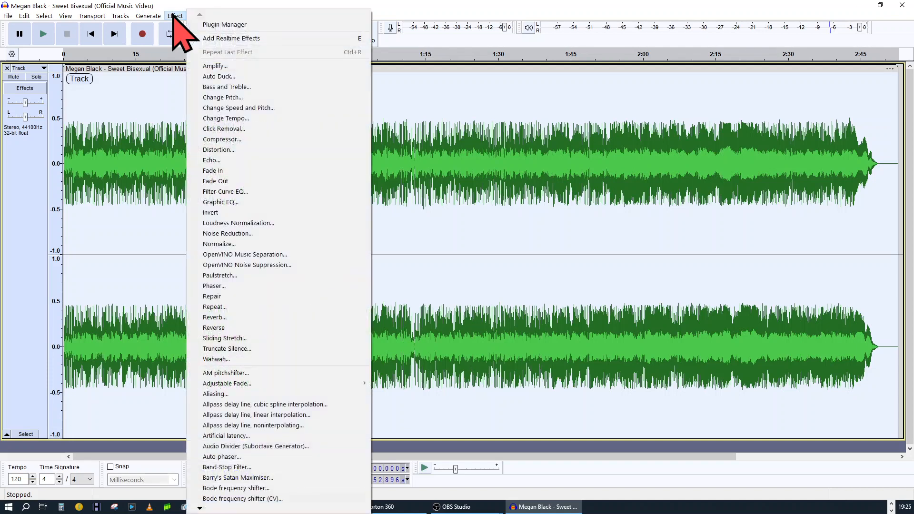
{"action": "left_click", "coordinate": [264, 254]}
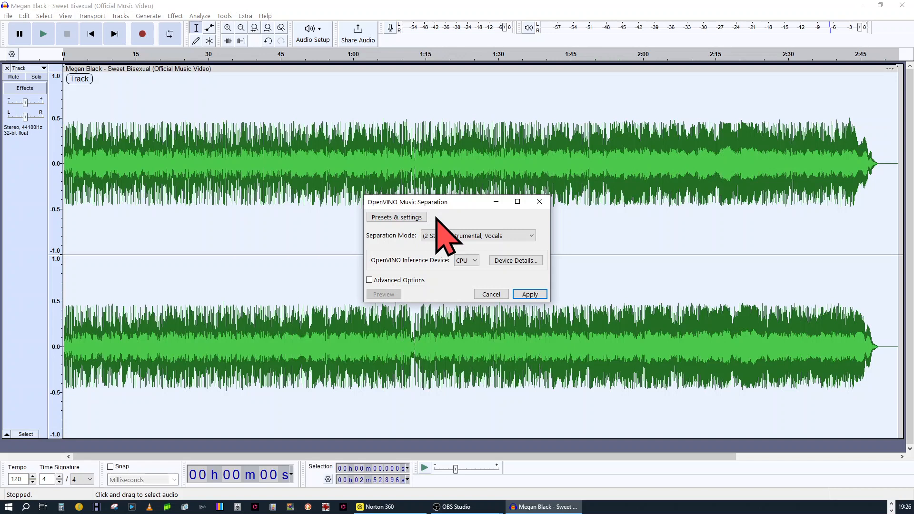
{"action": "left_click", "coordinate": [532, 236]}
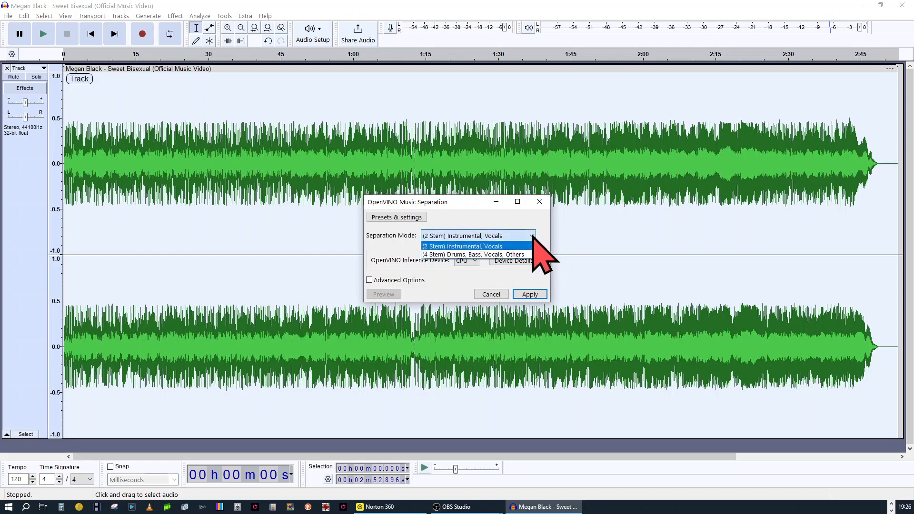
{"action": "left_click", "coordinate": [547, 232]}
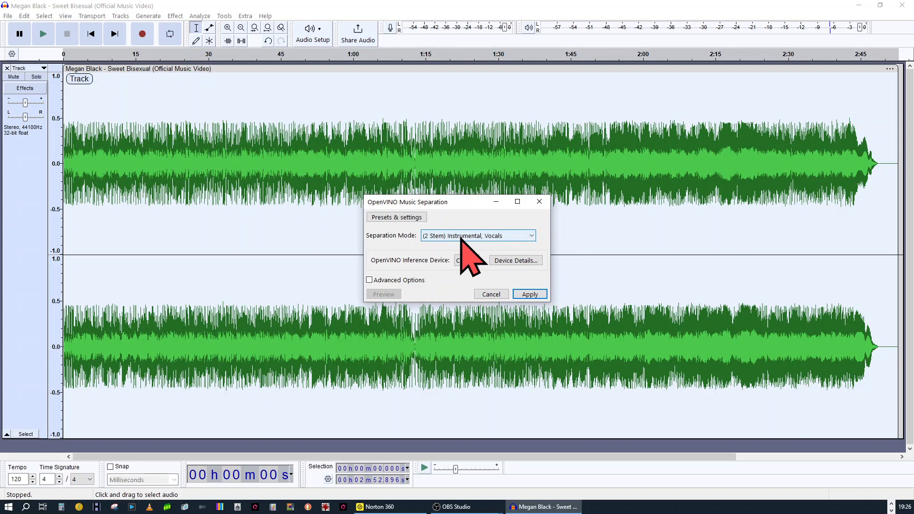
{"action": "left_click", "coordinate": [530, 295]}
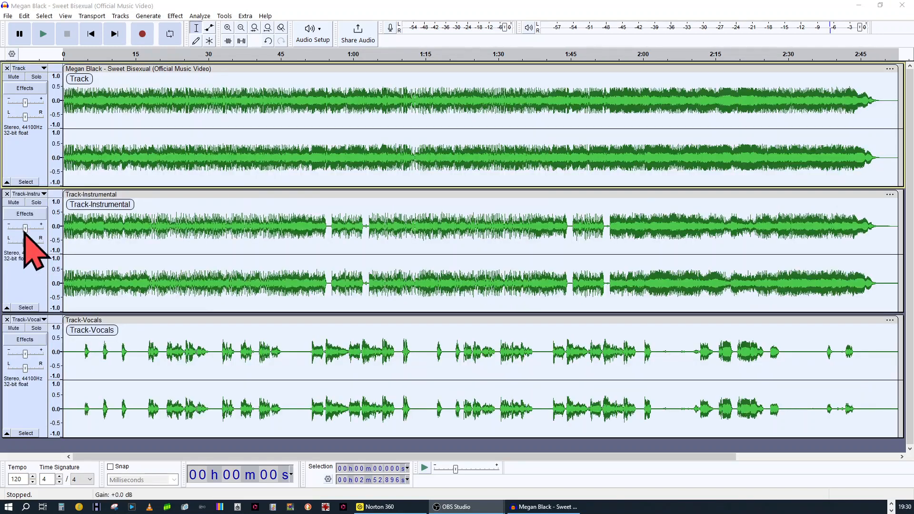
Step: Set the wave color of both the Track-Instrumental and Track-Vocals tracks to Instrument 1
{"action": "left_click", "coordinate": [44, 195]}
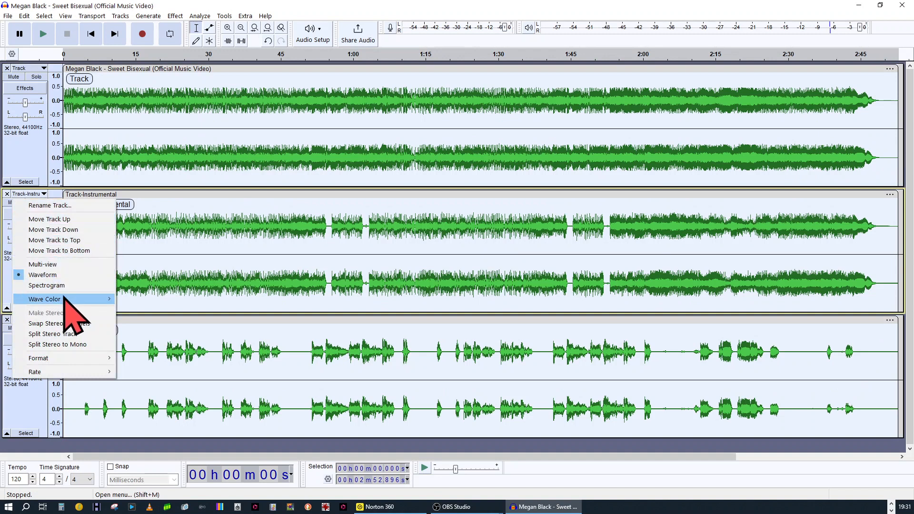
{"action": "mouse_move", "coordinate": [64, 298]}
{"action": "left_click", "coordinate": [135, 300]}
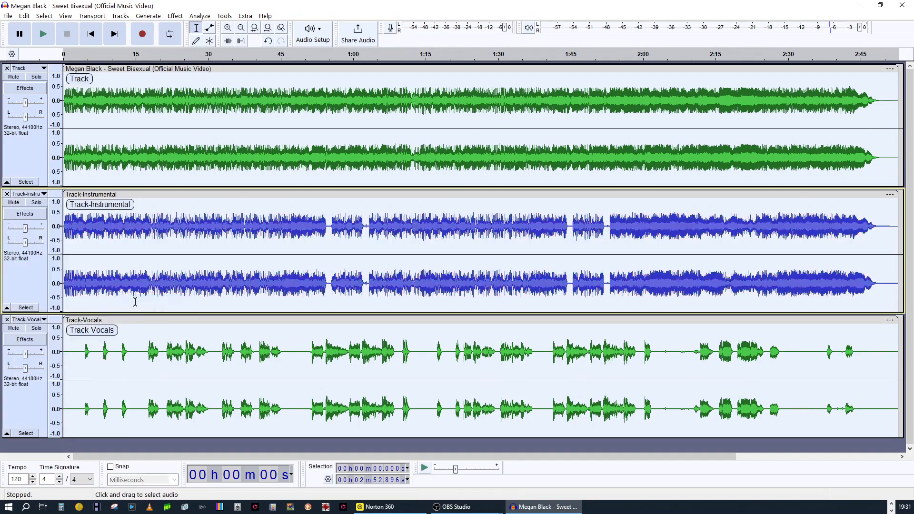
{"action": "left_click", "coordinate": [43, 320]}
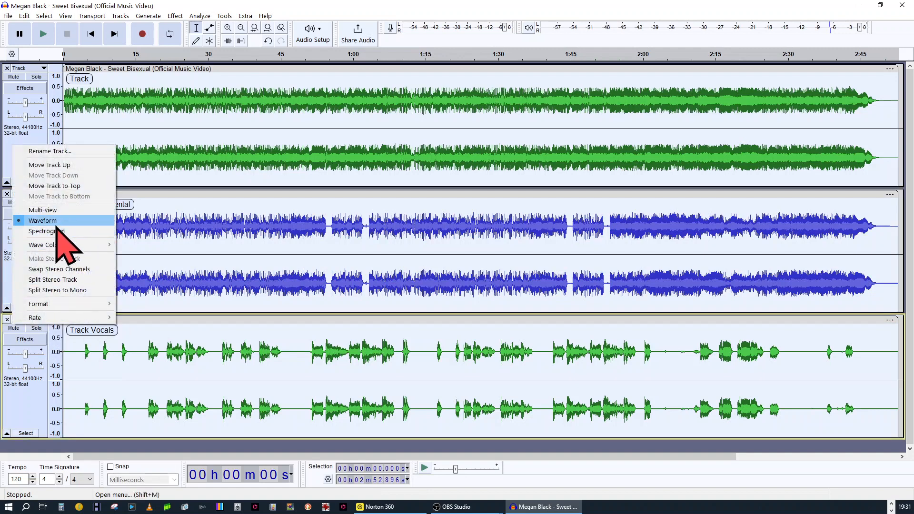
{"action": "mouse_move", "coordinate": [22, 245]}
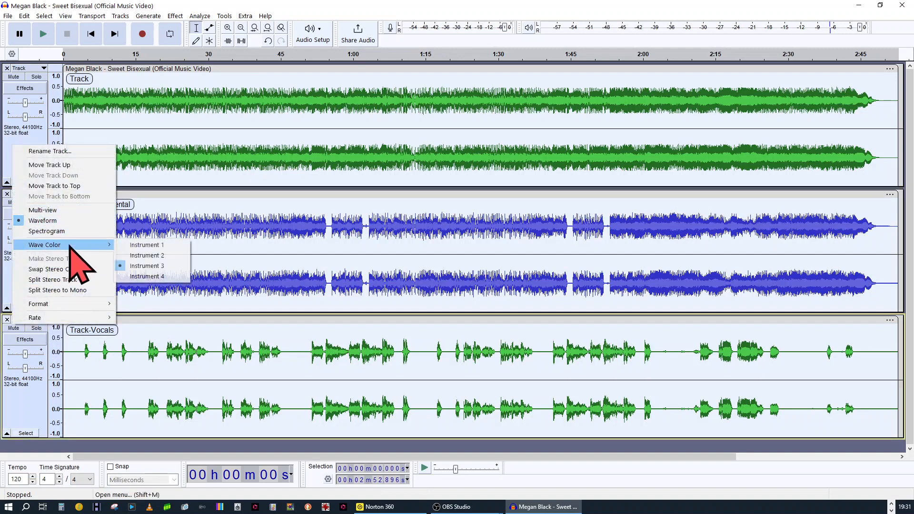
{"action": "left_click", "coordinate": [140, 245]}
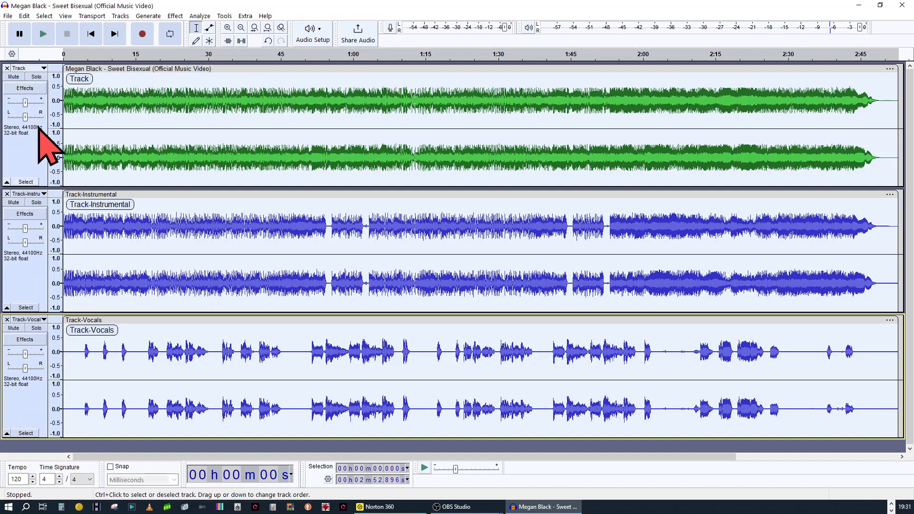
Step: Mute only the original track, clear the selection, and play the instrumental and vocal stems together briefly before pausing
{"action": "left_click", "coordinate": [37, 202]}
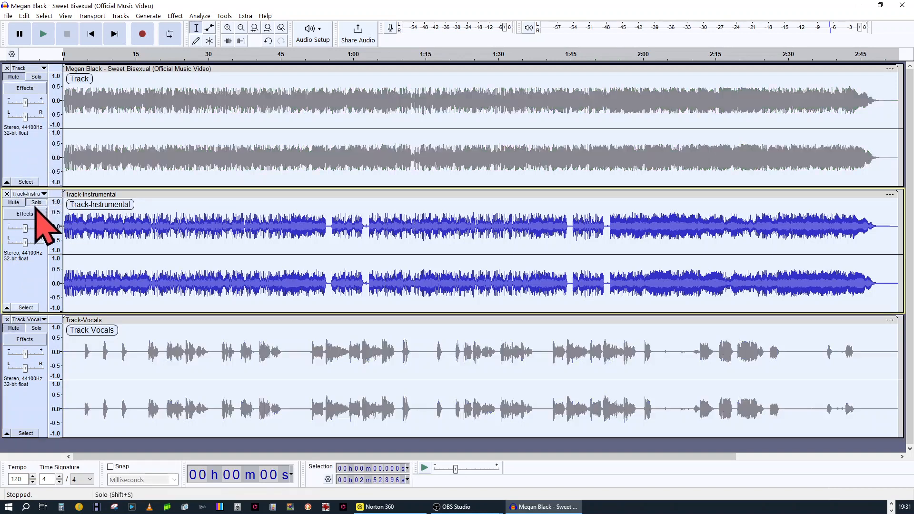
{"action": "left_click", "coordinate": [17, 327]}
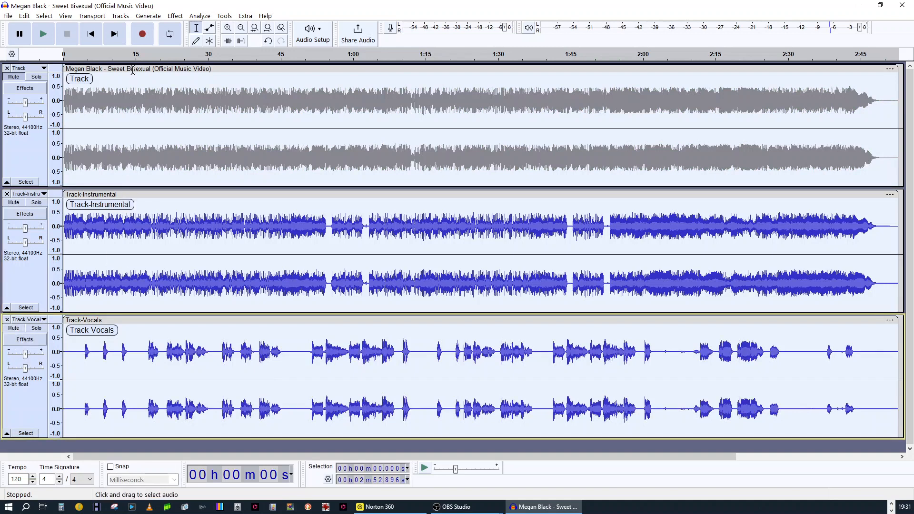
{"action": "left_click", "coordinate": [96, 41]}
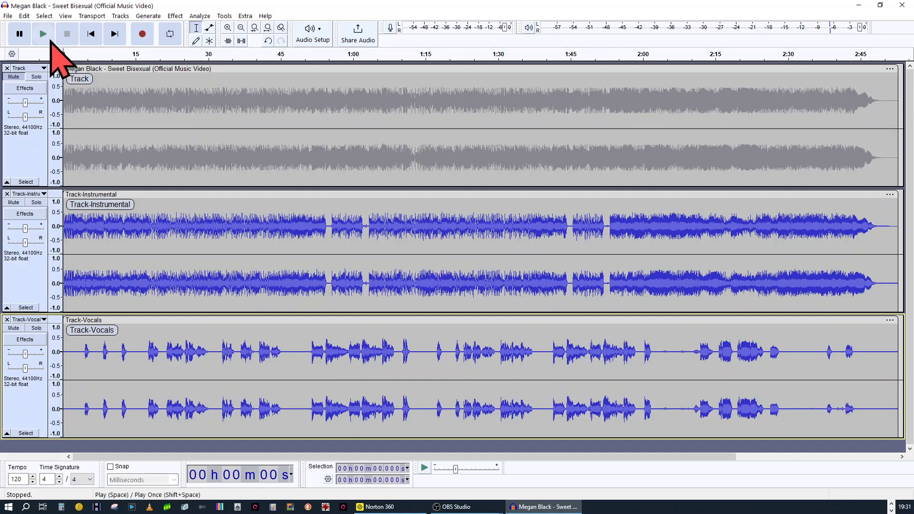
{"action": "left_click", "coordinate": [52, 41]}
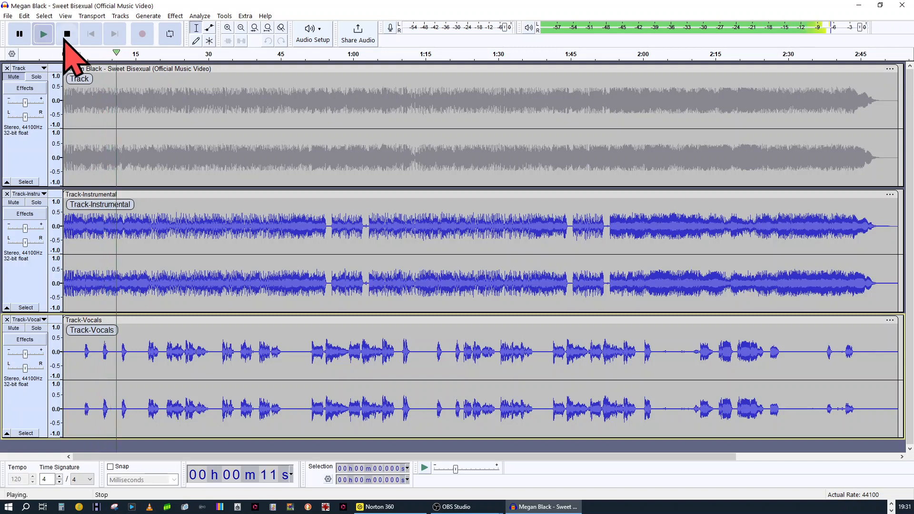
{"action": "left_click", "coordinate": [23, 36]}
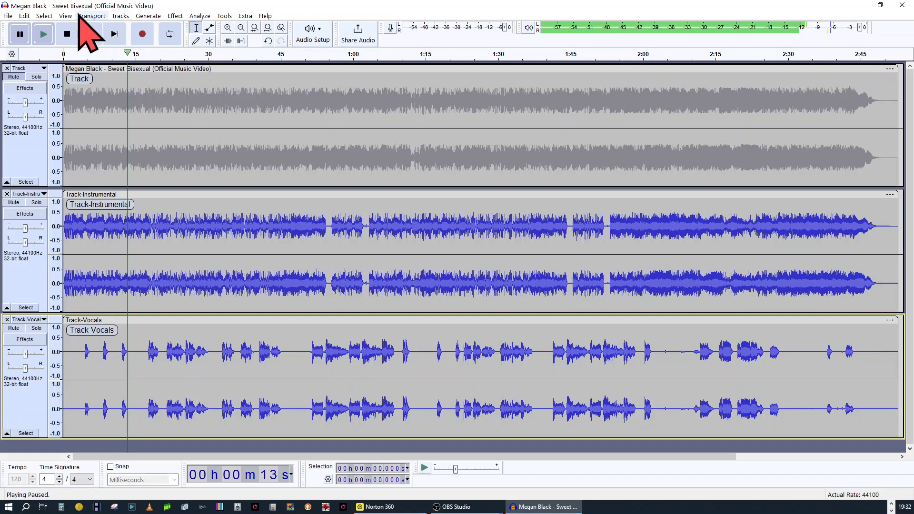
Step: Show the mixer for the original, instrumental and vocals tracks
{"action": "left_click", "coordinate": [175, 16]}
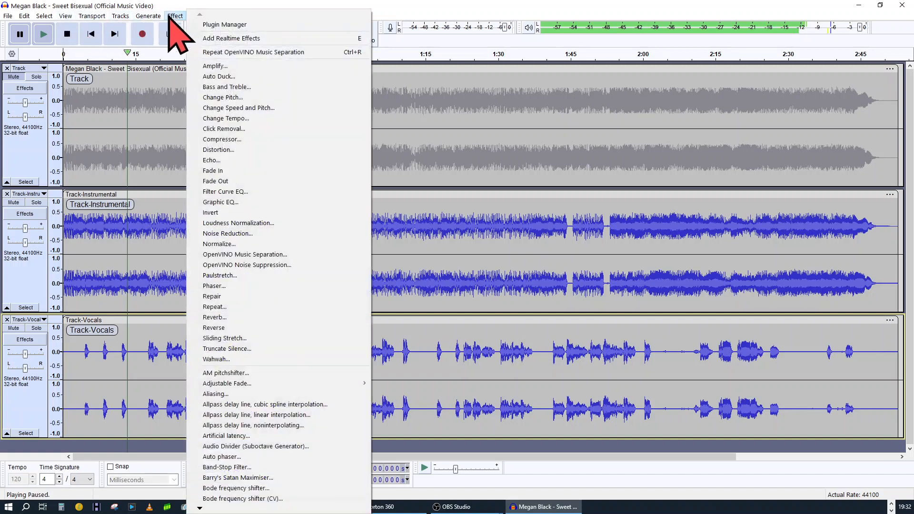
{"action": "mouse_move", "coordinate": [62, 18]}
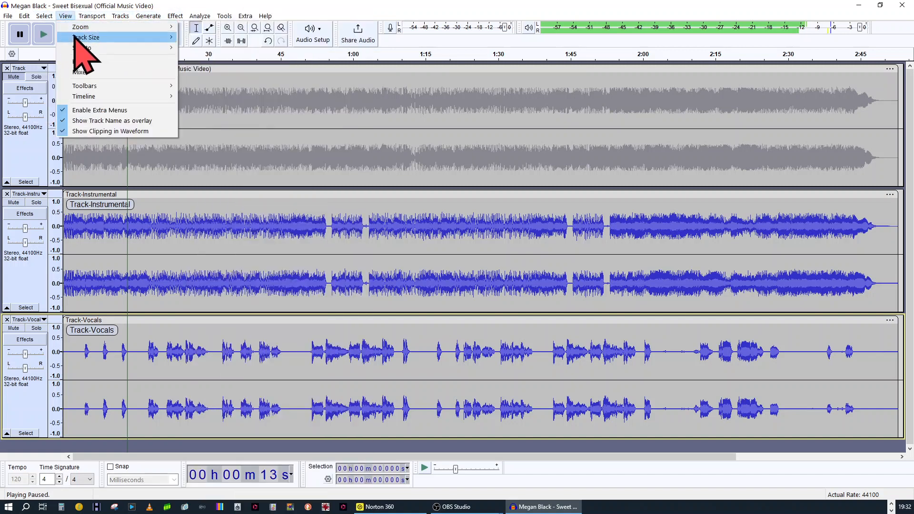
{"action": "left_click", "coordinate": [85, 71]}
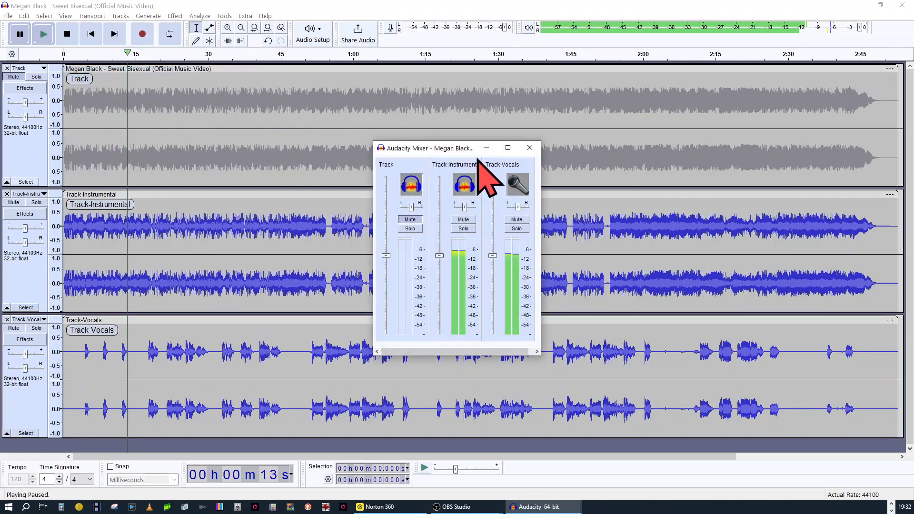
Step: Reposition the mixer window over the end of the tracks, make it taller for longer level meters, and minimize it
{"action": "left_click_drag", "start_coordinate": [469, 141], "coordinate": [799, 62]}
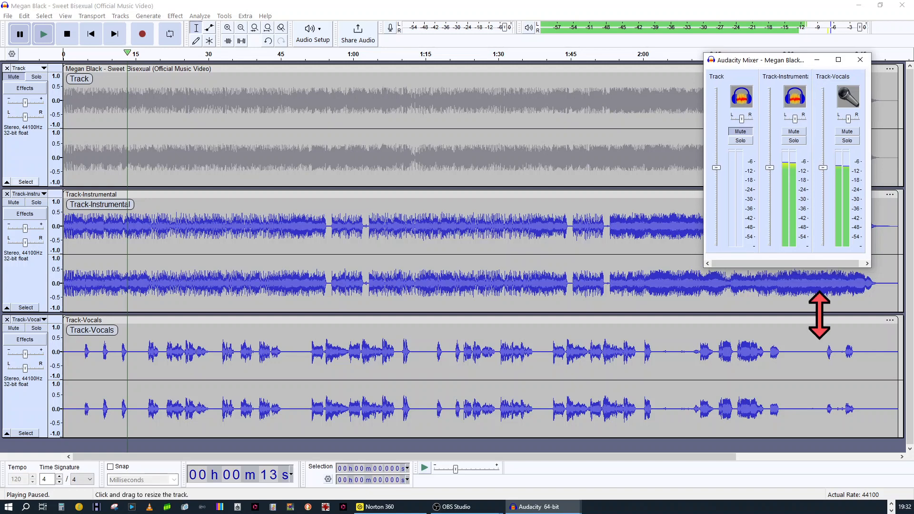
{"action": "left_click_drag", "start_coordinate": [801, 267], "coordinate": [831, 512]}
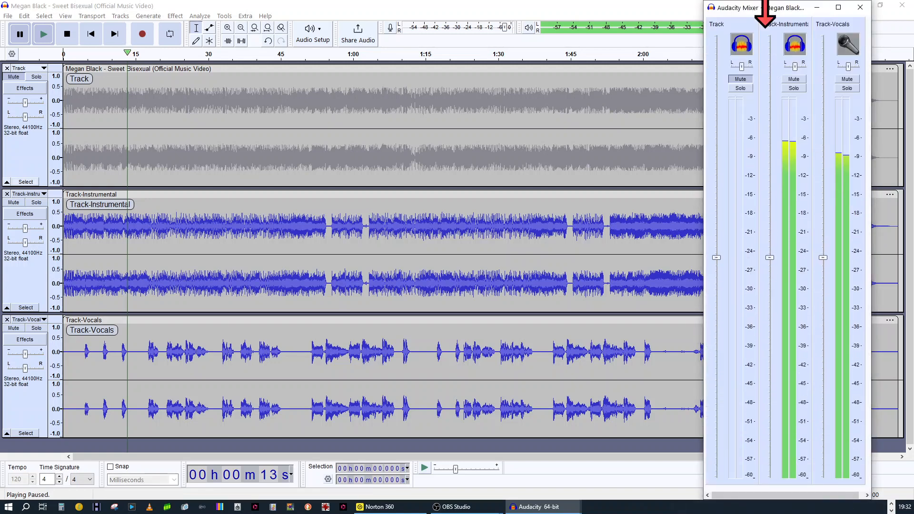
{"action": "left_click_drag", "start_coordinate": [765, 11], "coordinate": [788, 50]}
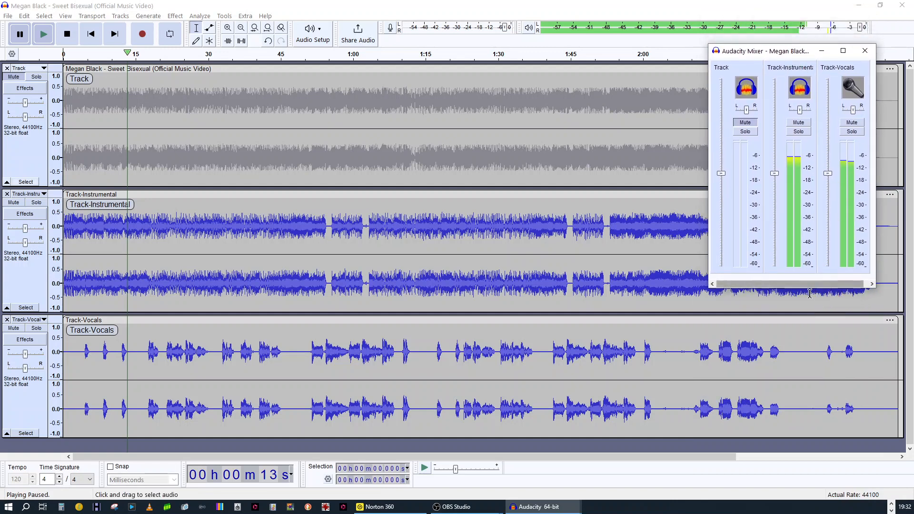
{"action": "left_click_drag", "start_coordinate": [806, 289], "coordinate": [805, 447]}
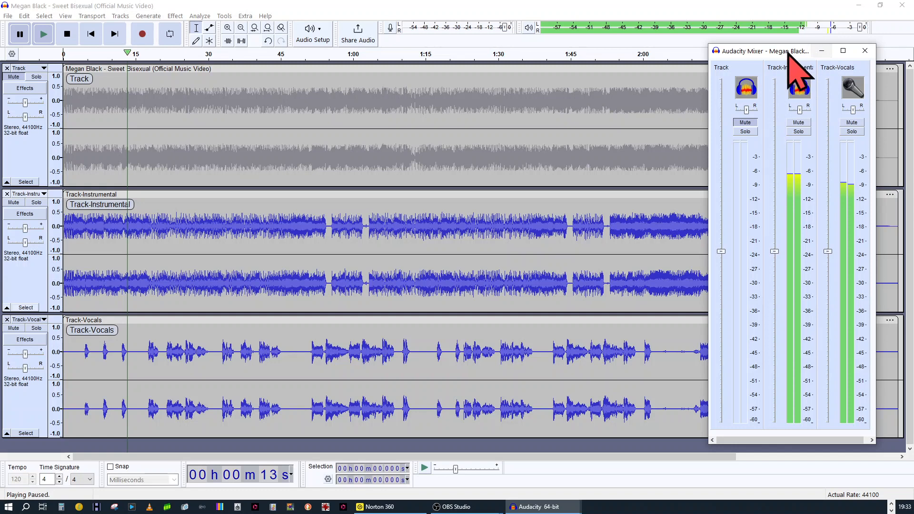
{"action": "left_click", "coordinate": [820, 51]}
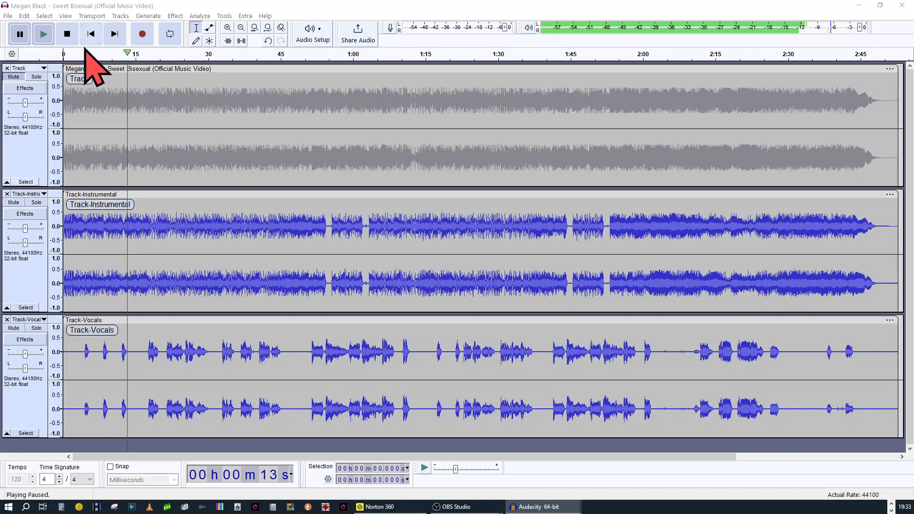
Step: Solo the original track, play it briefly from the start, and stop with the playhead back at the beginning
{"action": "left_click", "coordinate": [37, 76]}
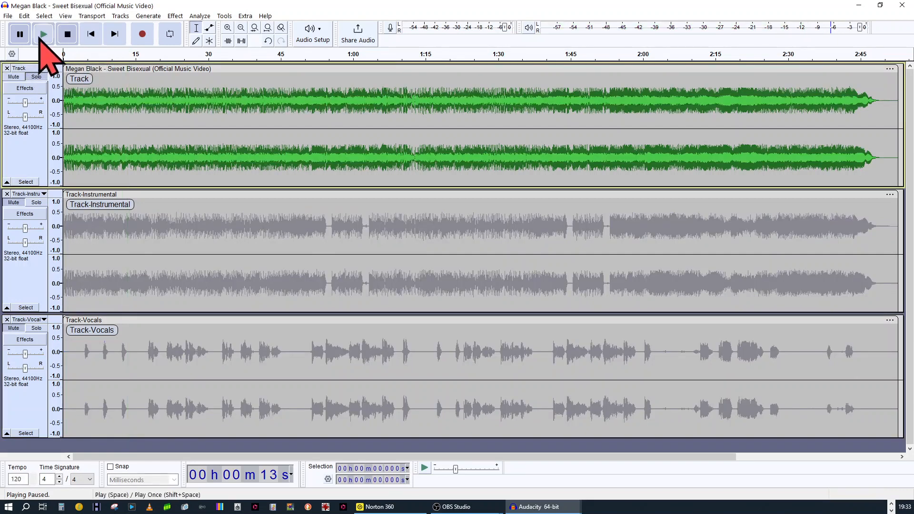
{"action": "left_click", "coordinate": [42, 37]}
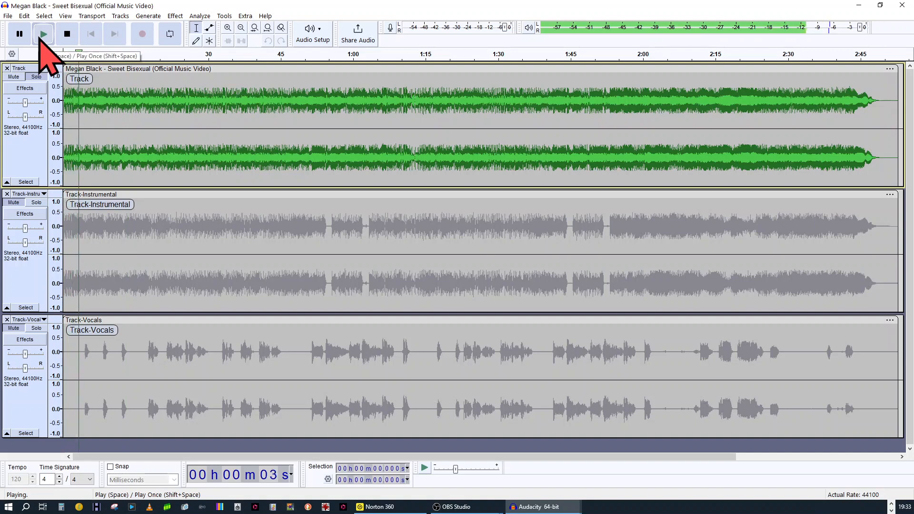
{"action": "left_click", "coordinate": [67, 33]}
{"action": "left_click", "coordinate": [90, 34]}
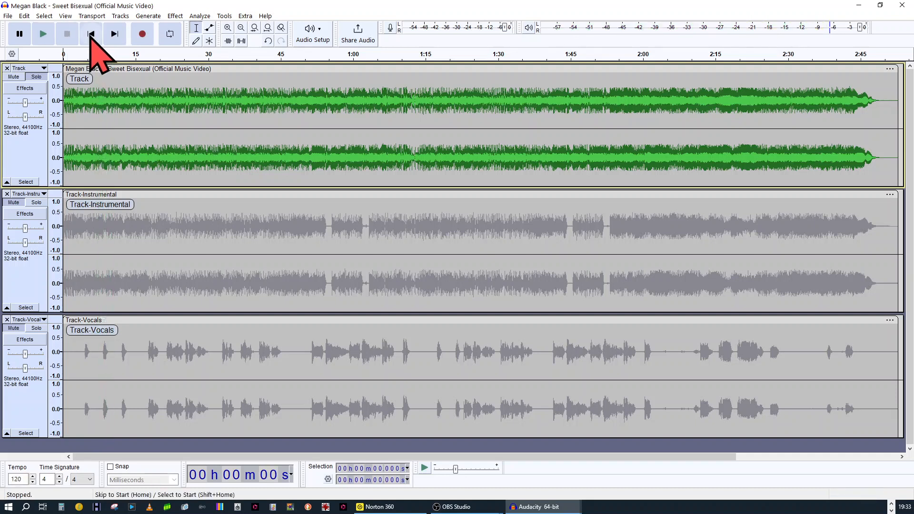
Step: Clear the solo, mute only the original track, and play the instrumental and vocal stems together briefly before stopping
{"action": "left_click", "coordinate": [34, 202]}
{"action": "left_click", "coordinate": [33, 203]}
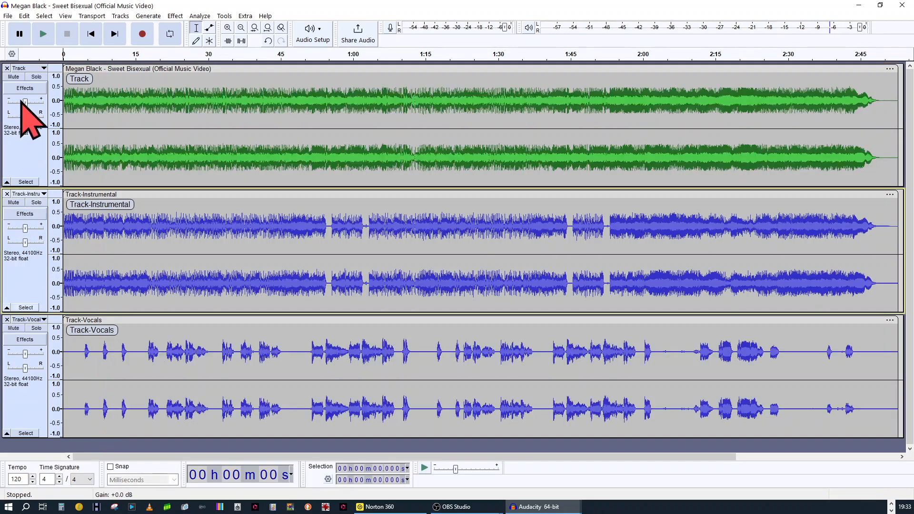
{"action": "left_click", "coordinate": [13, 77]}
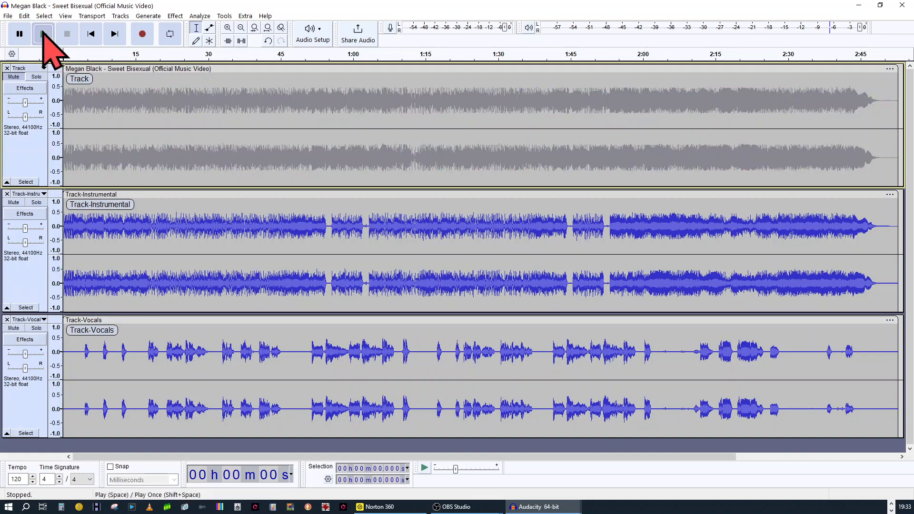
{"action": "left_click", "coordinate": [44, 32]}
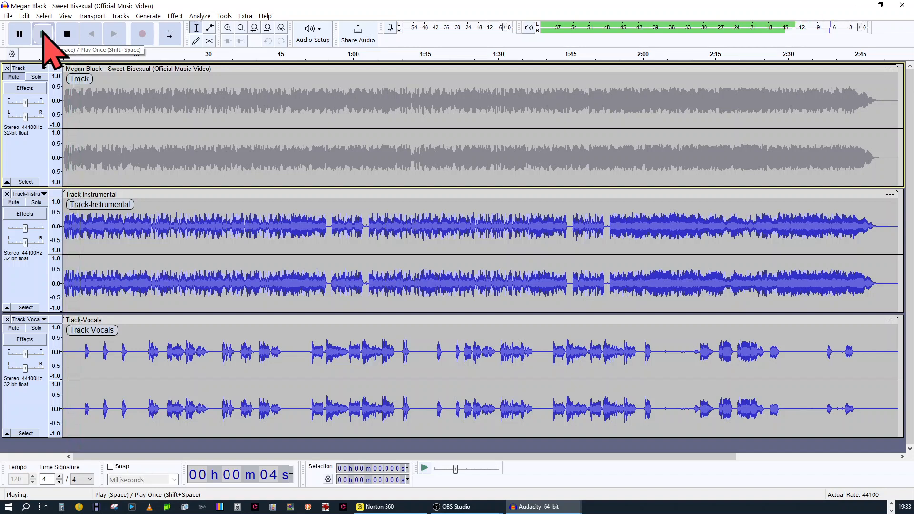
{"action": "left_click", "coordinate": [68, 34]}
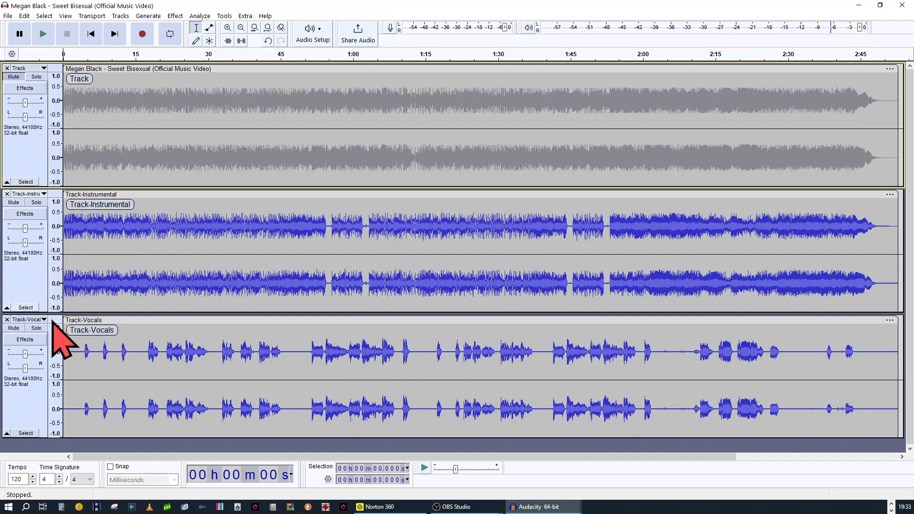
Step: Listen to the instrumental stem alone with the vocals track muted, and unmute the vocals and stop playback when finished
{"action": "left_click", "coordinate": [14, 328]}
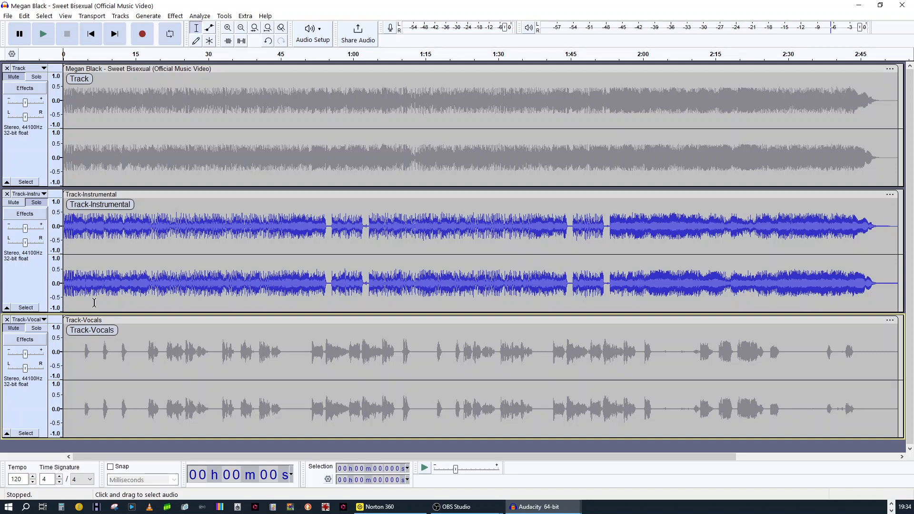
{"action": "left_click", "coordinate": [44, 34]}
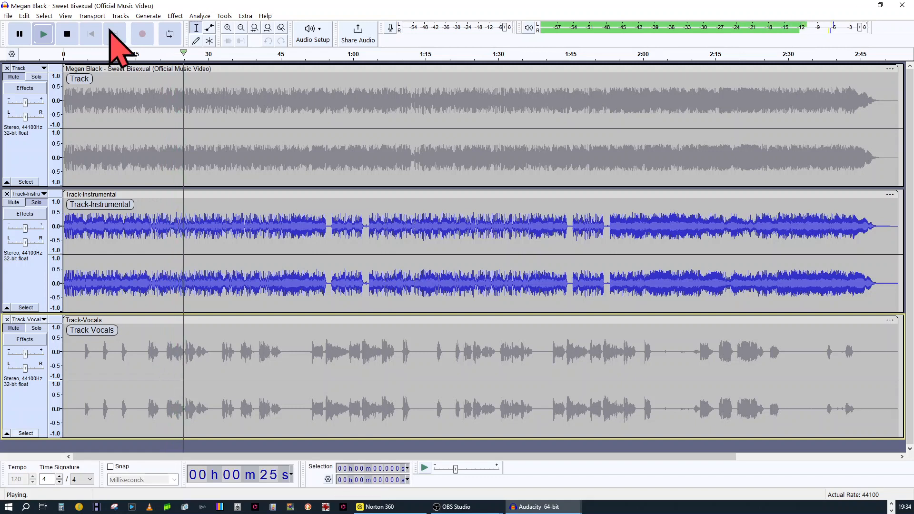
{"action": "left_click", "coordinate": [20, 32]}
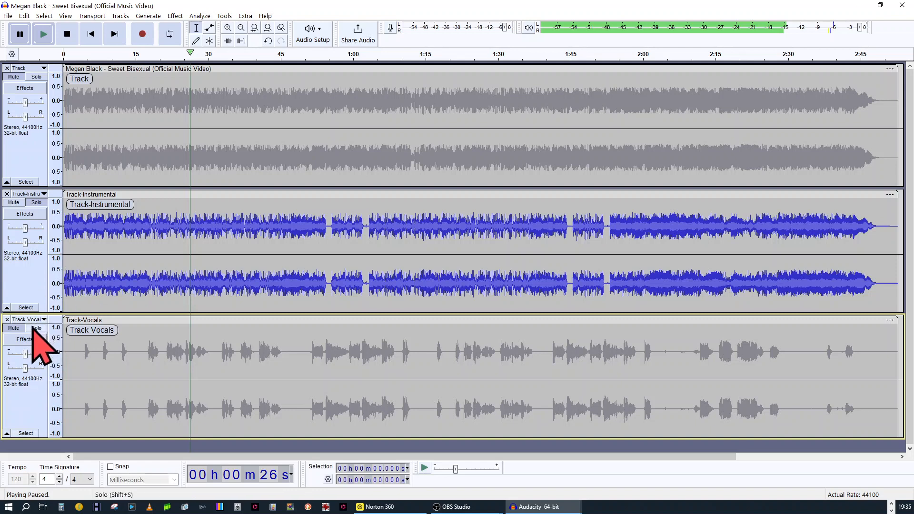
{"action": "left_click", "coordinate": [14, 327]}
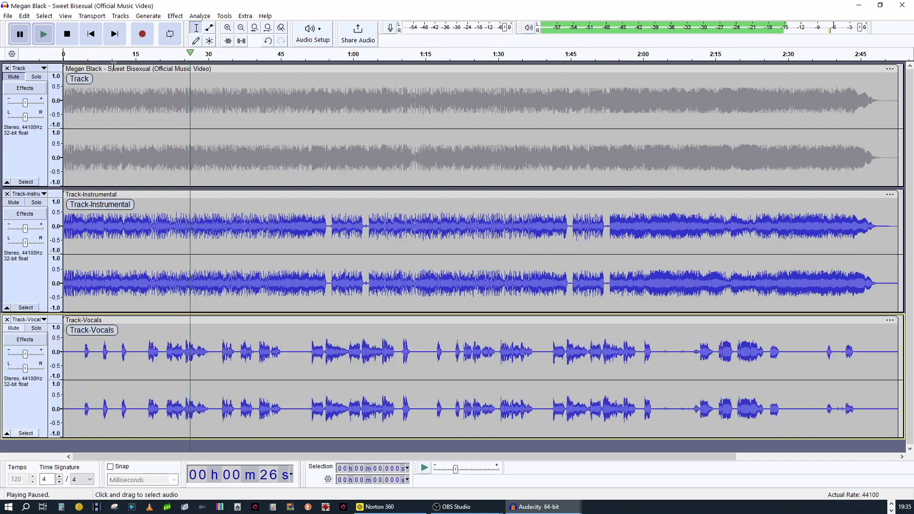
{"action": "left_click", "coordinate": [102, 37]}
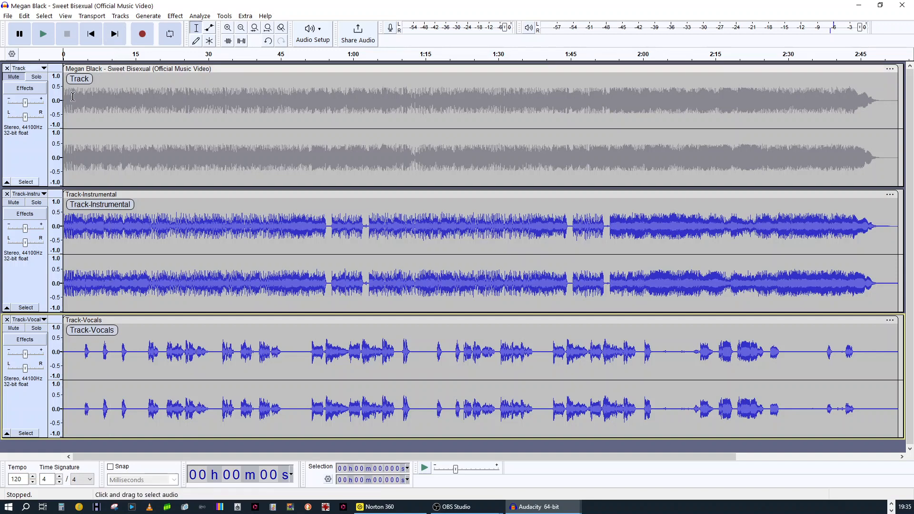
Step: Bring back the mixer and set the instrumental track's gain to -6.4 dB and the vocals track's gain to +3.2 dB
{"action": "left_click_drag", "start_coordinate": [638, 62], "coordinate": [734, 68]}
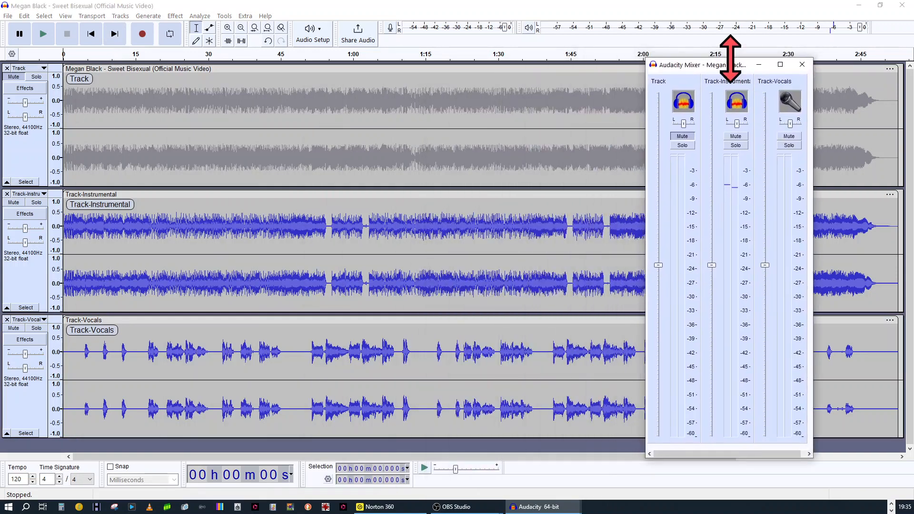
{"action": "left_click_drag", "start_coordinate": [735, 67], "coordinate": [570, 81]}
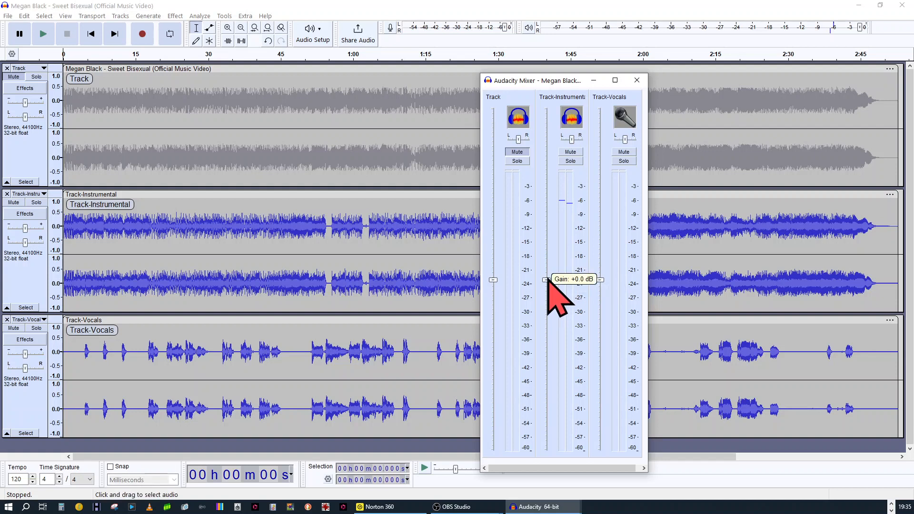
{"action": "left_click_drag", "start_coordinate": [547, 284], "coordinate": [545, 320]}
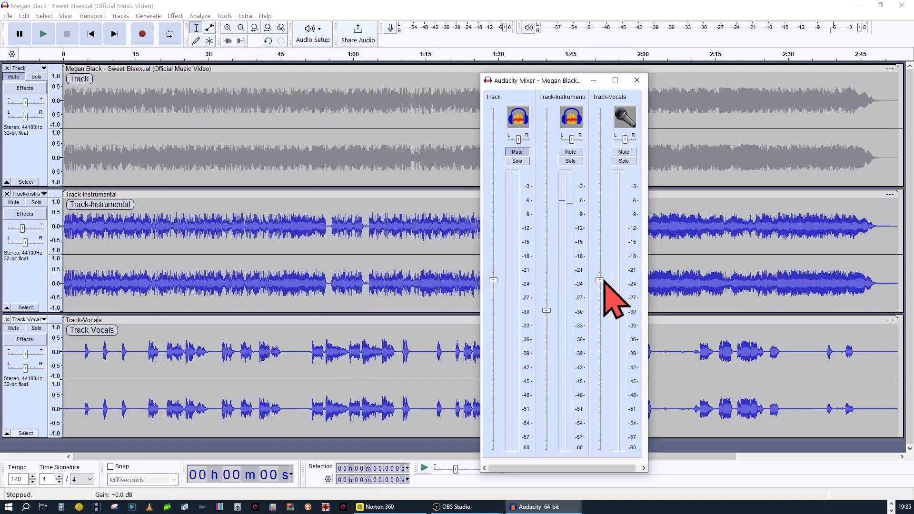
{"action": "left_click_drag", "start_coordinate": [603, 280], "coordinate": [604, 250]}
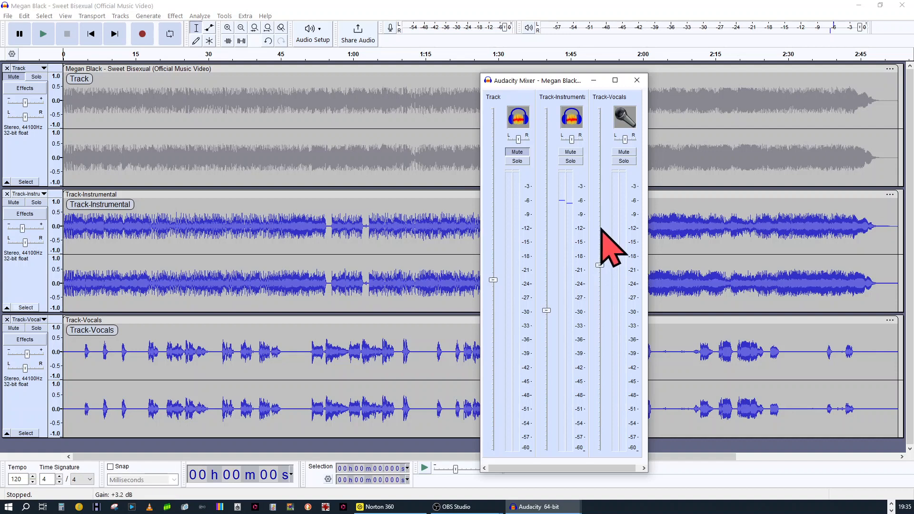
Step: Play the rebalanced stems from the start, pause to check the mixer levels, and stop playback
{"action": "left_click", "coordinate": [87, 41]}
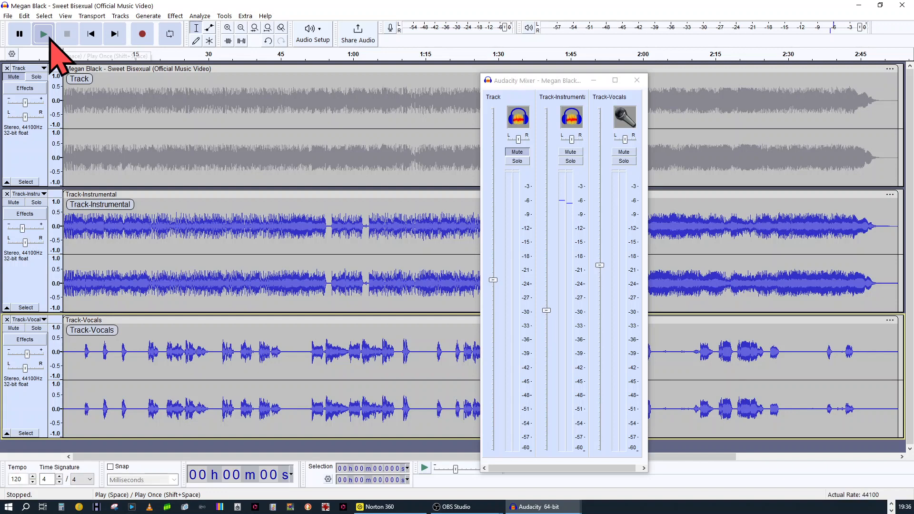
{"action": "left_click", "coordinate": [49, 40]}
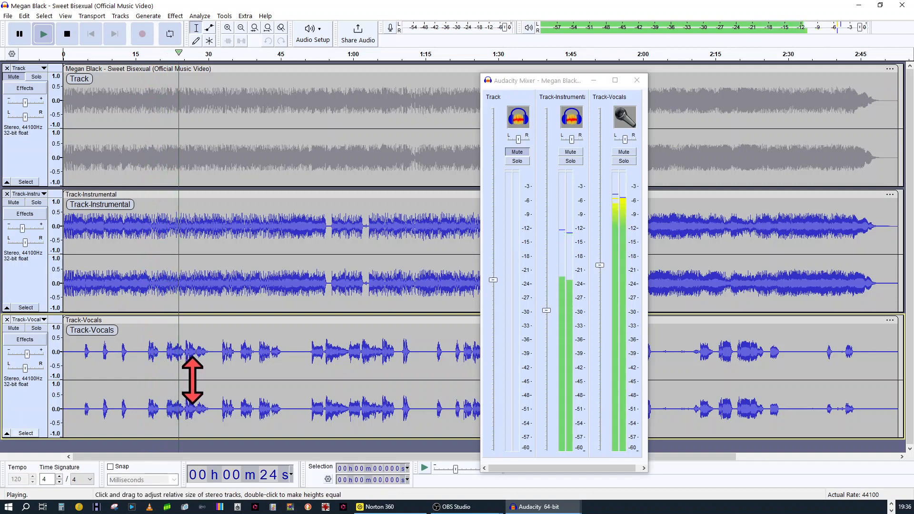
{"action": "left_click", "coordinate": [19, 34]}
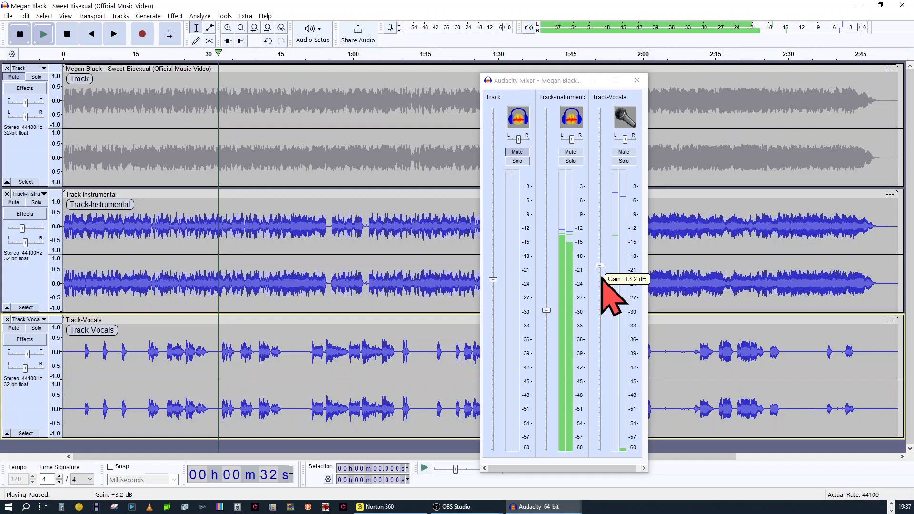
{"action": "mouse_move", "coordinate": [598, 265]}
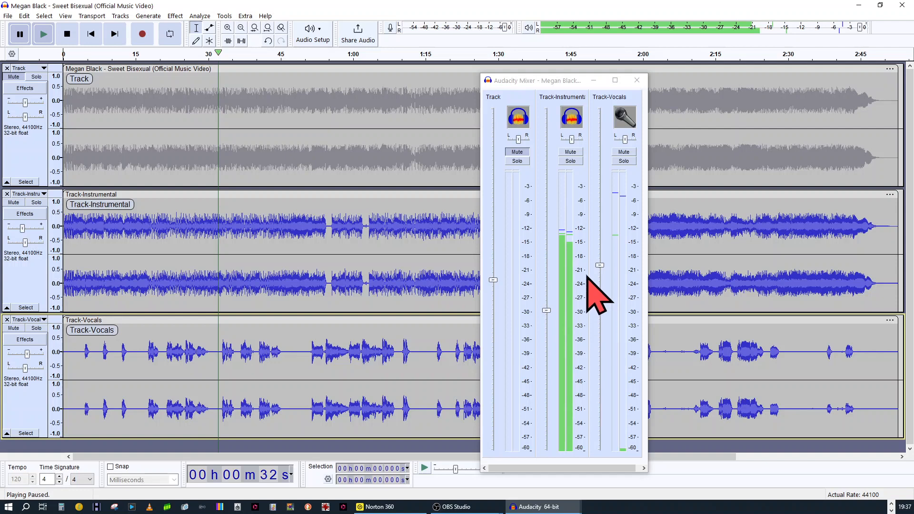
{"action": "left_click", "coordinate": [83, 32]}
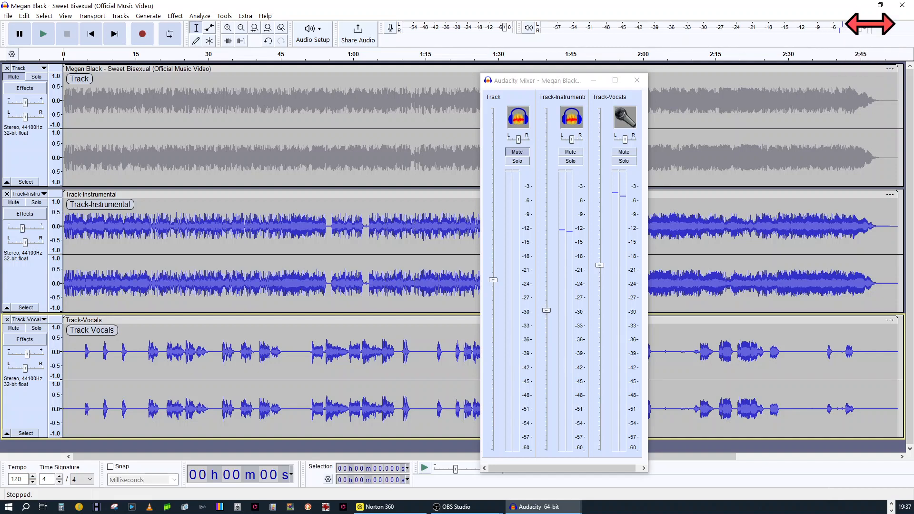
Step: Play the stems from the start and gradually raise the instrumental track's mixer gain to +0.1 dB while listening
{"action": "left_click", "coordinate": [42, 40]}
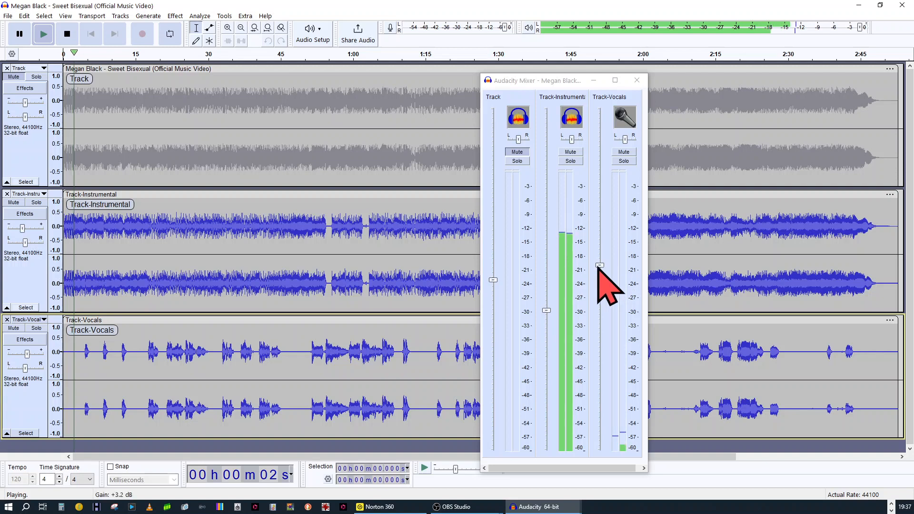
{"action": "mouse_move", "coordinate": [547, 311]}
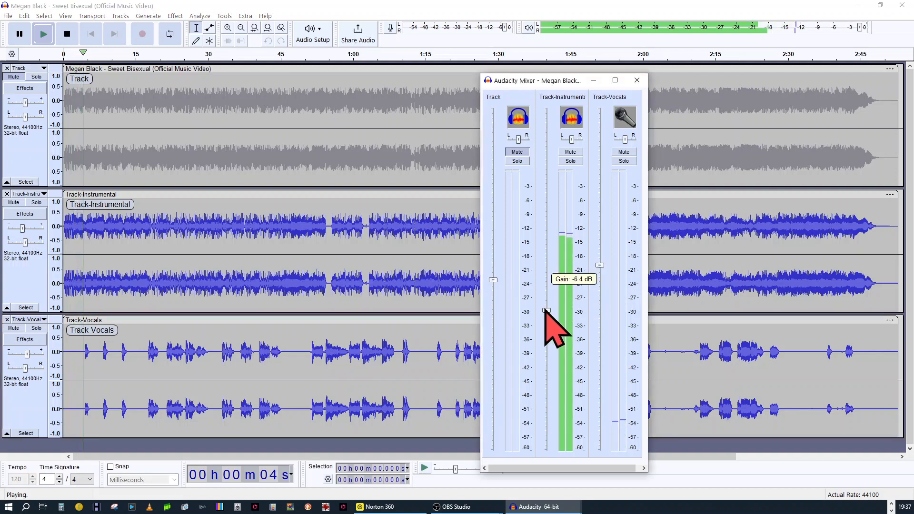
{"action": "mouse_move", "coordinate": [547, 298]}
{"action": "left_mouse_down"}
{"action": "mouse_move", "coordinate": [548, 274]}
{"action": "mouse_move", "coordinate": [548, 301]}
{"action": "left_mouse_up"}
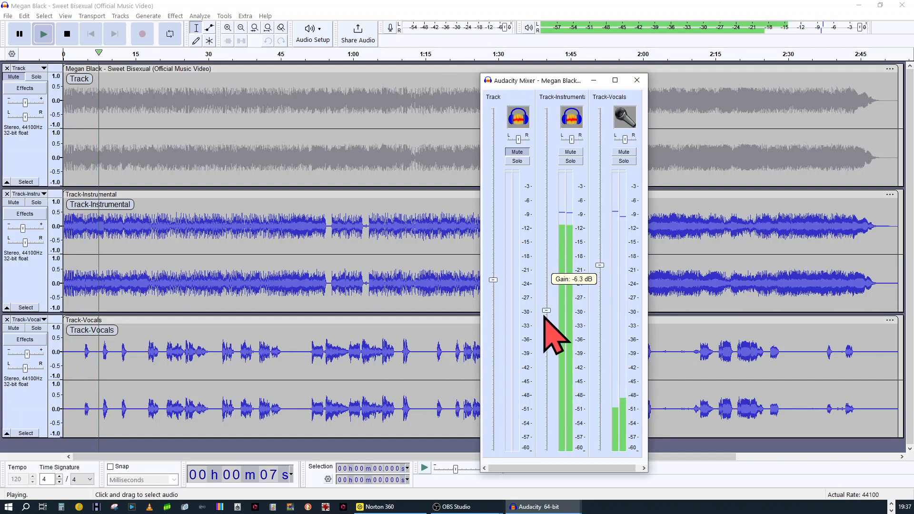
{"action": "left_click_drag", "start_coordinate": [545, 339], "coordinate": [548, 280]}
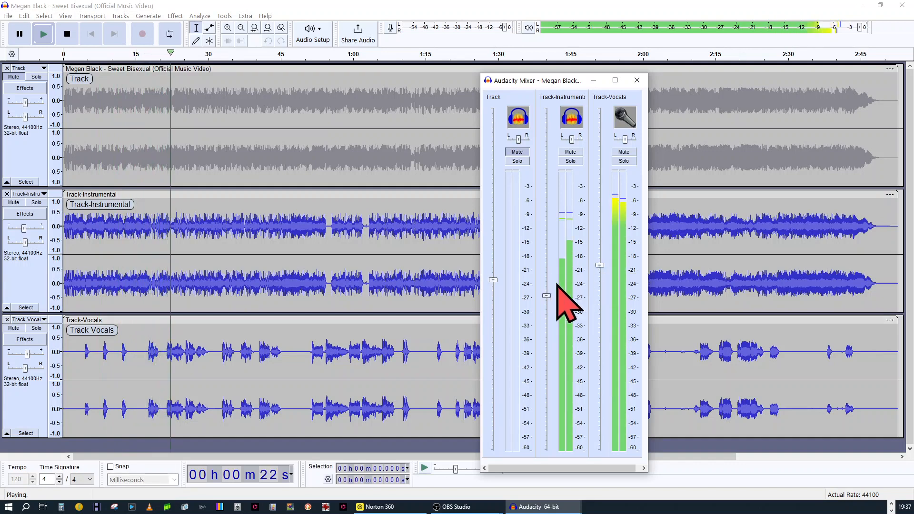
{"action": "left_click_drag", "start_coordinate": [547, 302], "coordinate": [552, 281]}
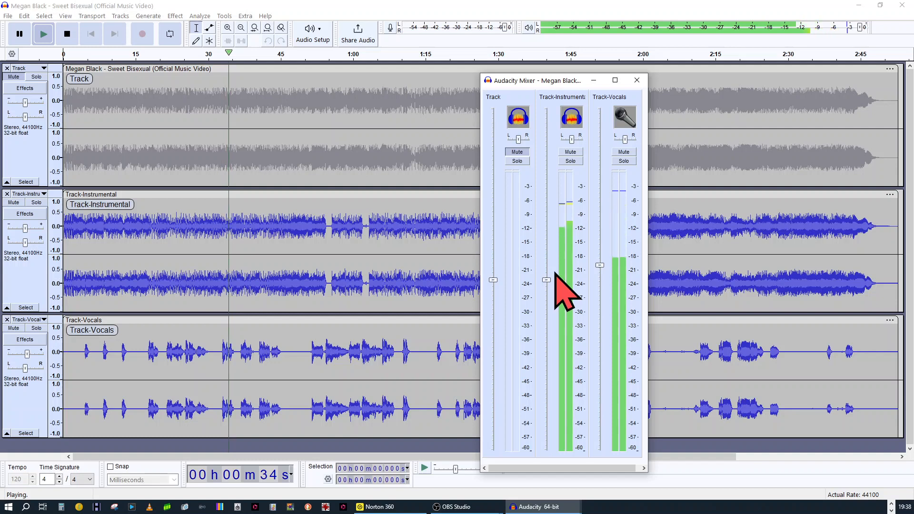
Step: Lower the instrumental track's mixer gain well below 0 dB during playback and stop playing
{"action": "mouse_move", "coordinate": [544, 280]}
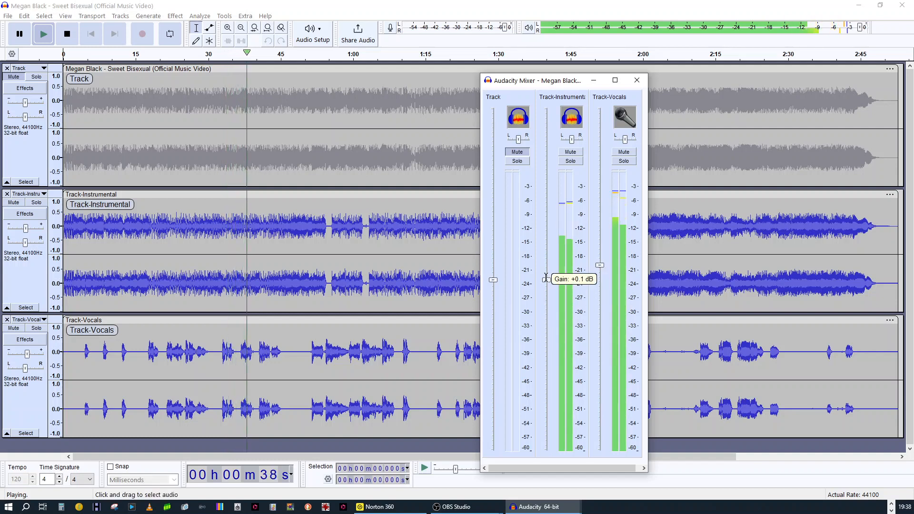
{"action": "left_click_drag", "start_coordinate": [549, 310], "coordinate": [550, 315]}
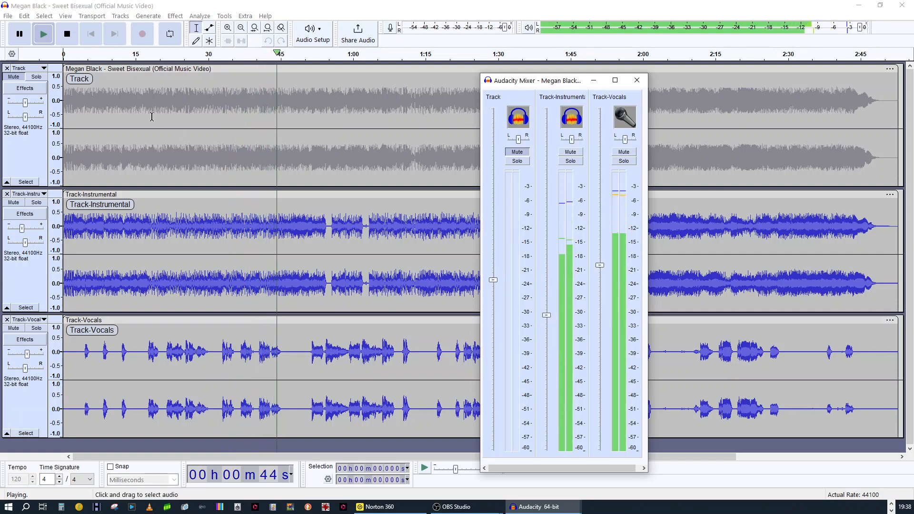
{"action": "left_click", "coordinate": [67, 33]}
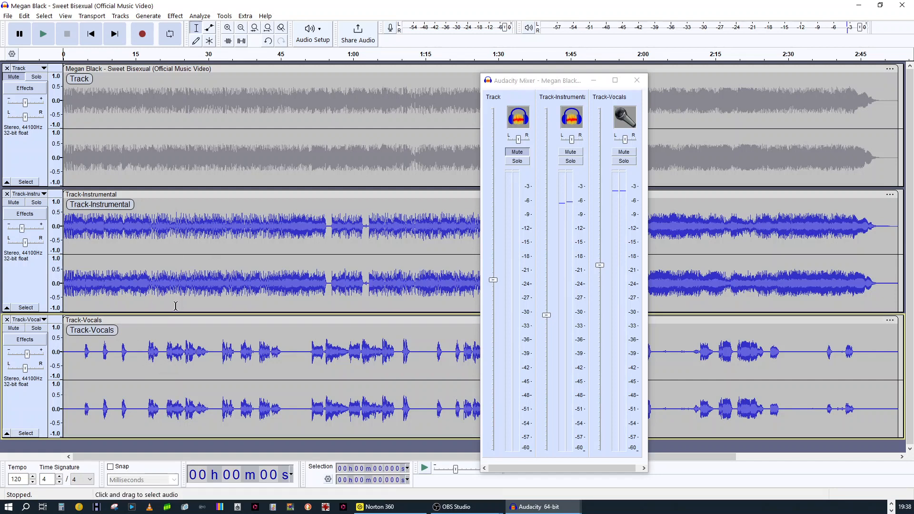
{"action": "left_click", "coordinate": [587, 92]}
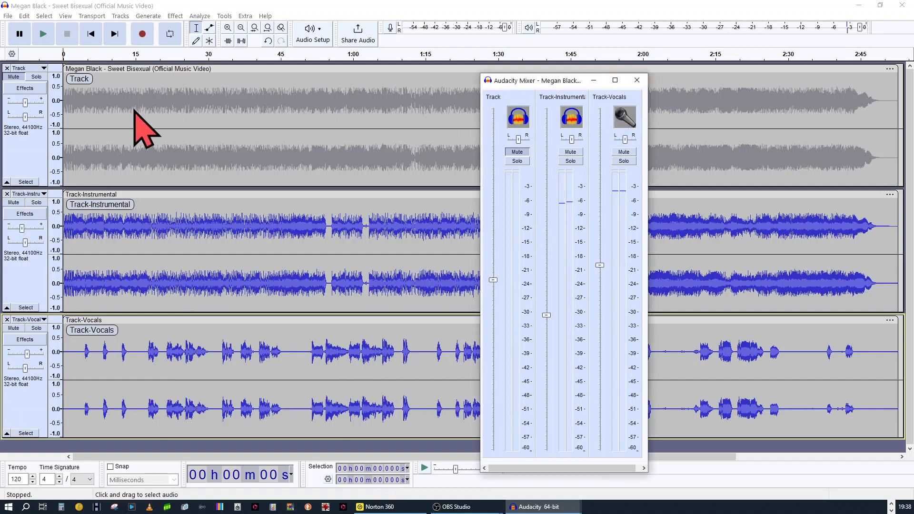
Step: Move the mixer aside and close it to uncover the instrumental and vocals tracks
{"action": "left_click_drag", "start_coordinate": [565, 84], "coordinate": [431, 89]}
{"action": "left_click", "coordinate": [501, 87]}
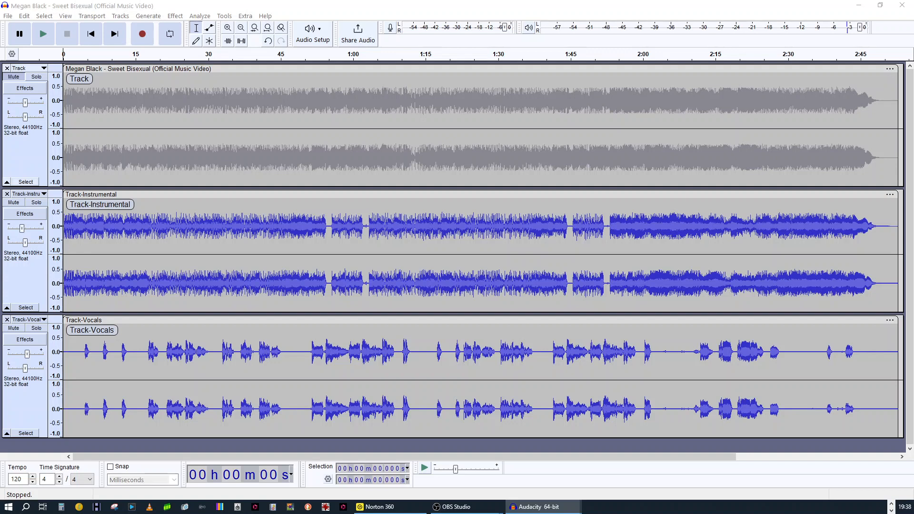
{"action": "left_click", "coordinate": [175, 16]}
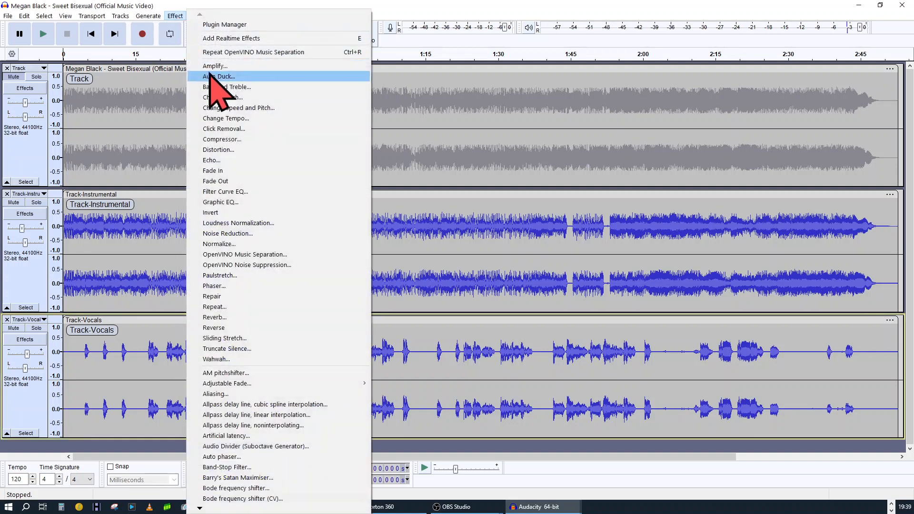
{"action": "left_click", "coordinate": [259, 255]}
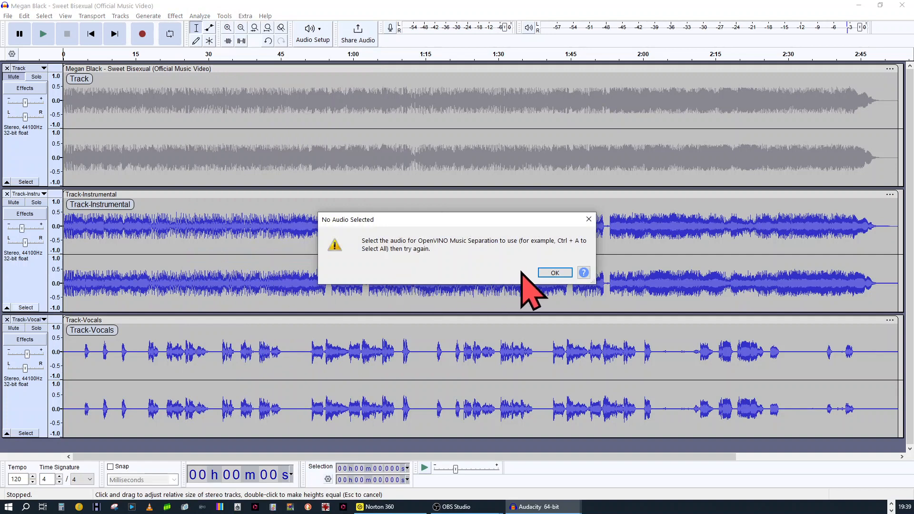
{"action": "left_click", "coordinate": [32, 156]}
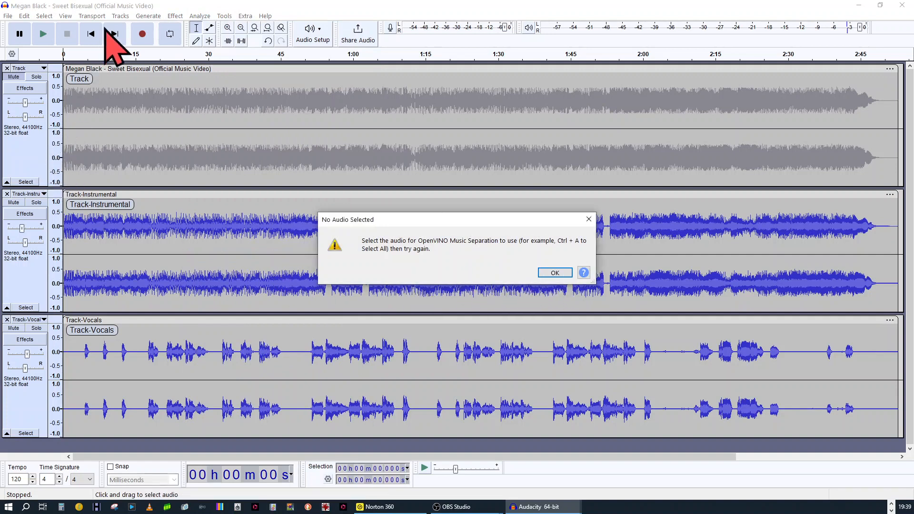
{"action": "left_click", "coordinate": [555, 273]}
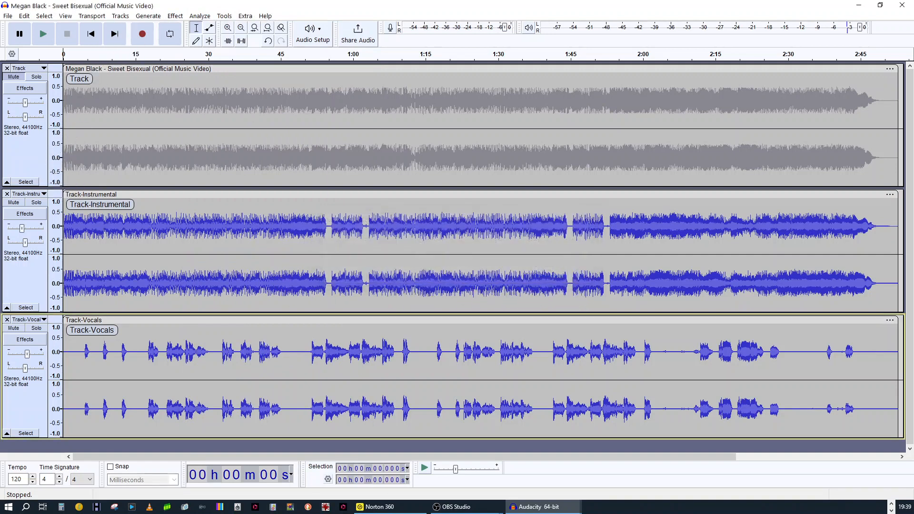
Step: Select the muted original track, examine the separation modes offered by OpenVINO Music Separation, and cancel without applying the effect
{"action": "left_click", "coordinate": [38, 145]}
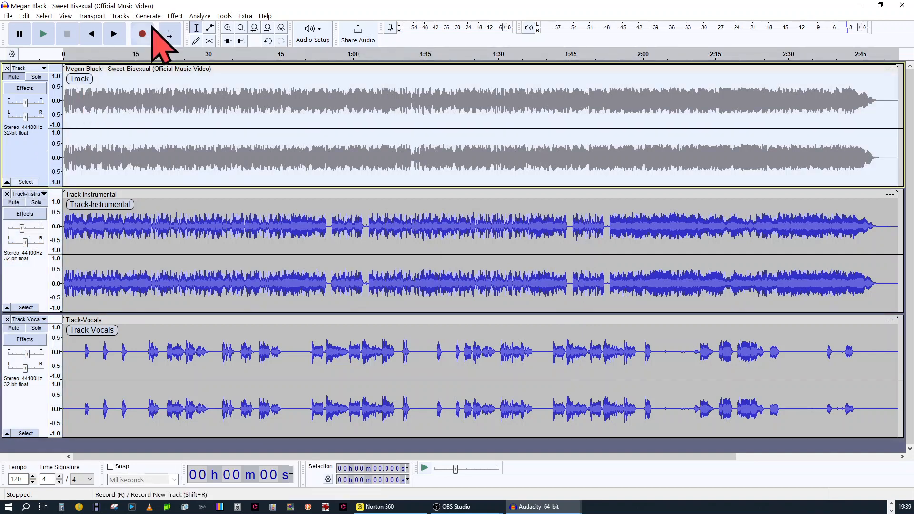
{"action": "left_click", "coordinate": [175, 16]}
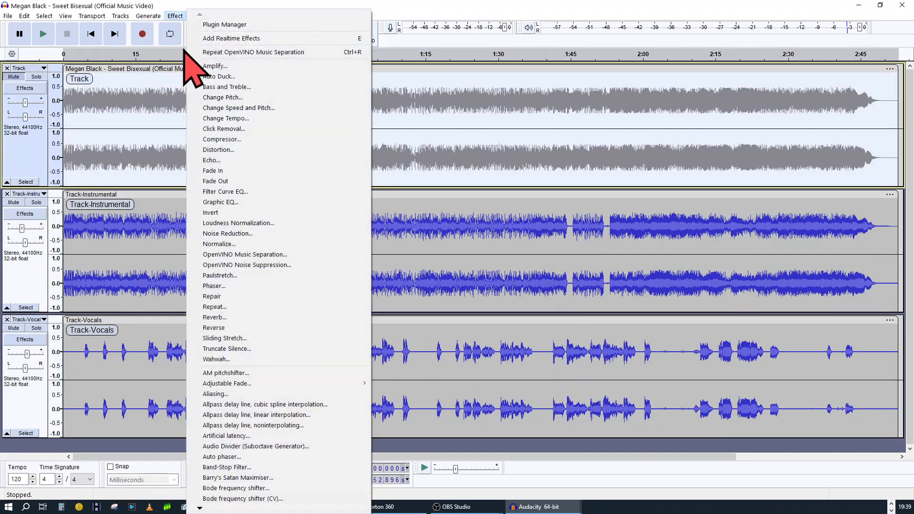
{"action": "left_click", "coordinate": [250, 255]}
{"action": "left_click", "coordinate": [531, 235]}
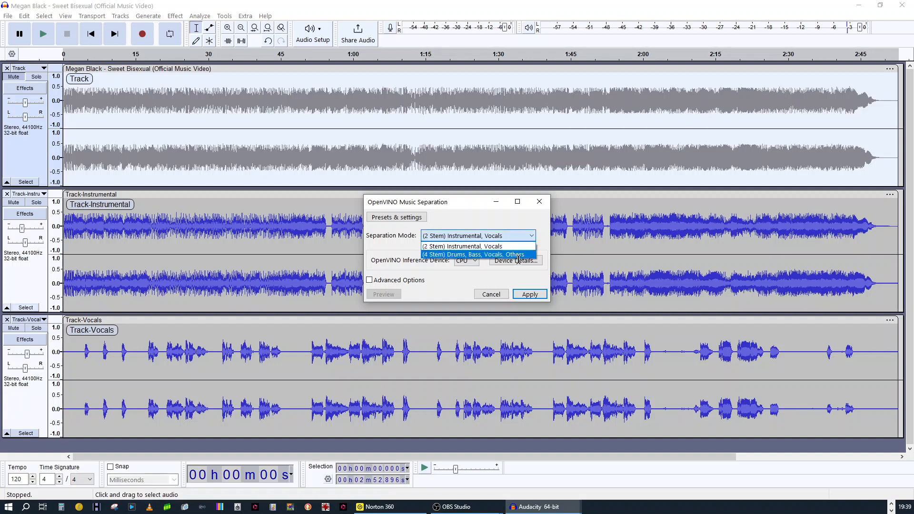
{"action": "left_click", "coordinate": [493, 297]}
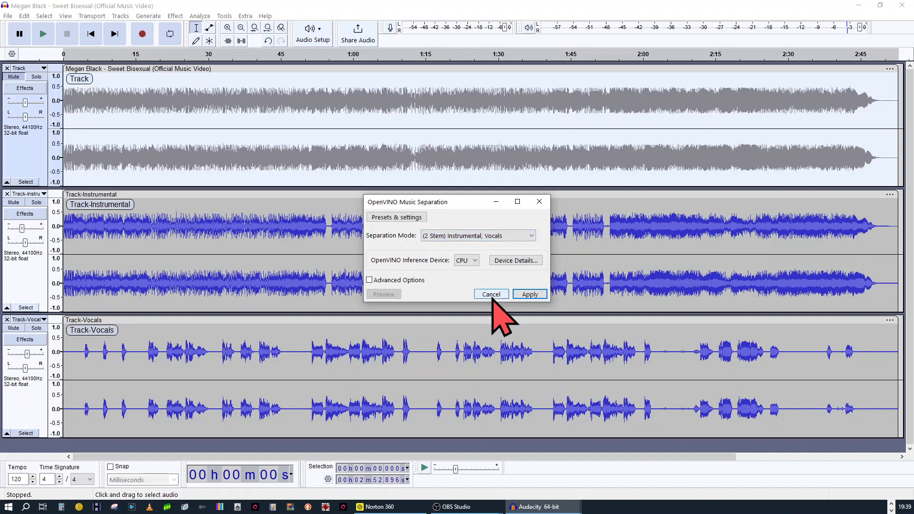
{"action": "left_click", "coordinate": [491, 295]}
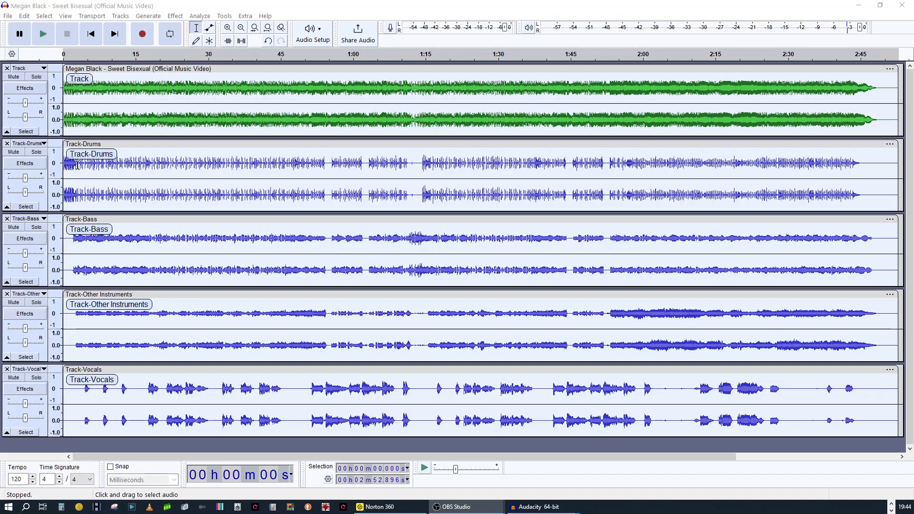
Step: Solo the drums stem, play it from the start, and pause after about 17 seconds
{"action": "left_click", "coordinate": [37, 152]}
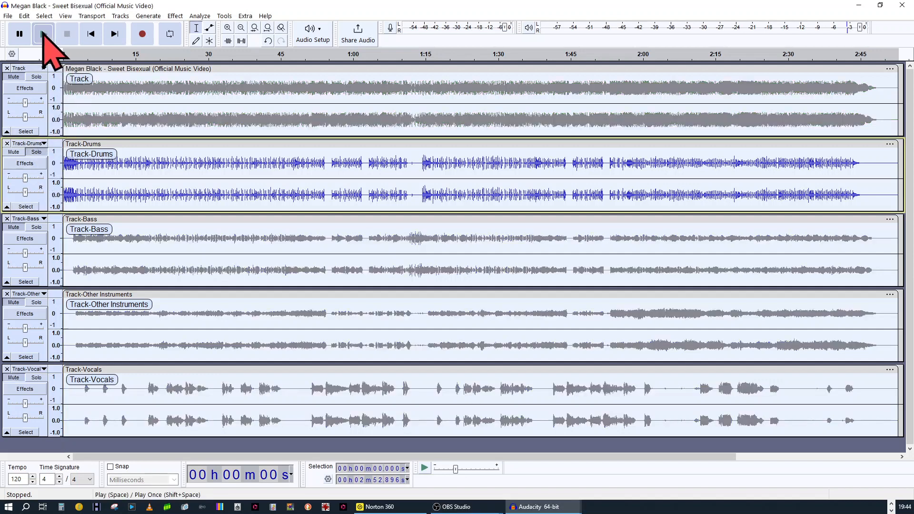
{"action": "left_click", "coordinate": [43, 34]}
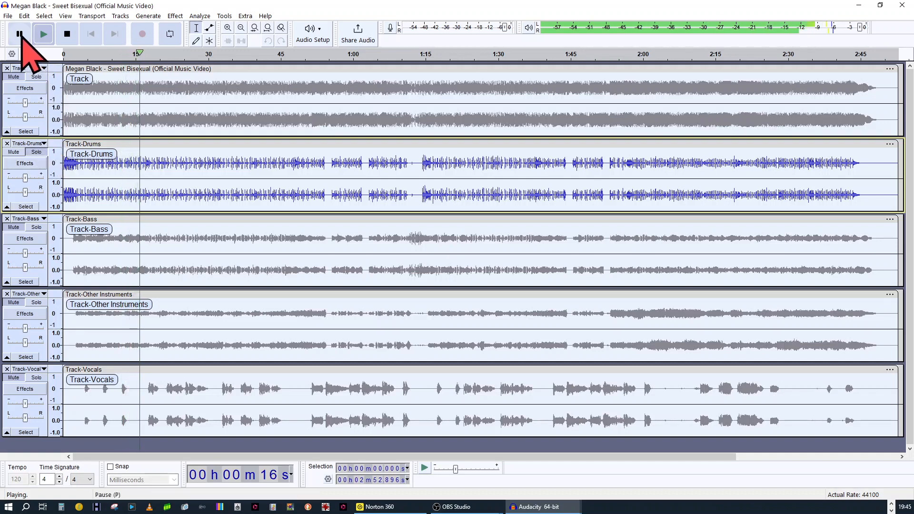
{"action": "left_click", "coordinate": [19, 33]}
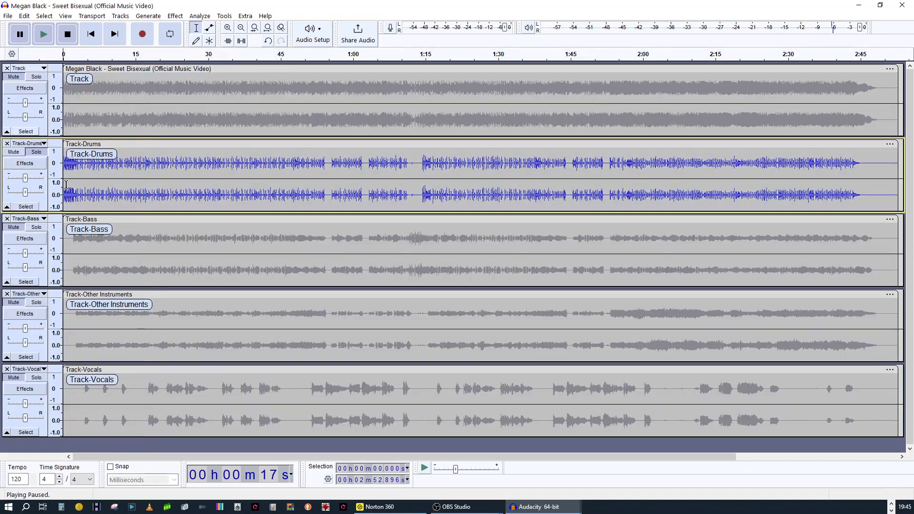
Step: Solo the bass stem, listen to it from the start, and pause after about 13 seconds
{"action": "left_click", "coordinate": [40, 227]}
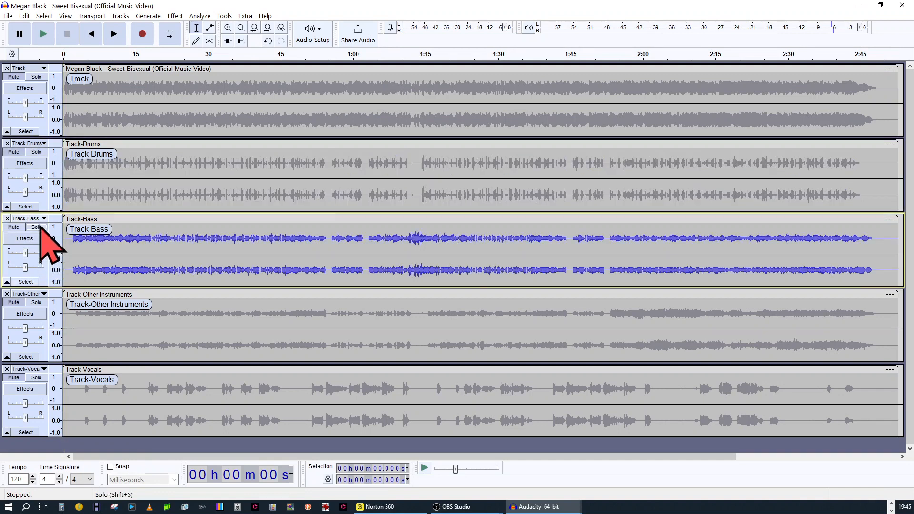
{"action": "left_click", "coordinate": [43, 34]}
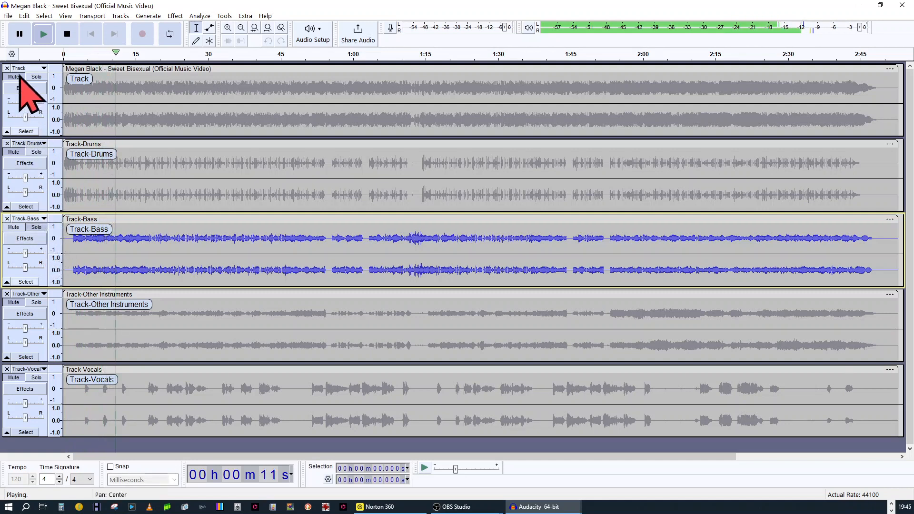
{"action": "left_click", "coordinate": [20, 33]}
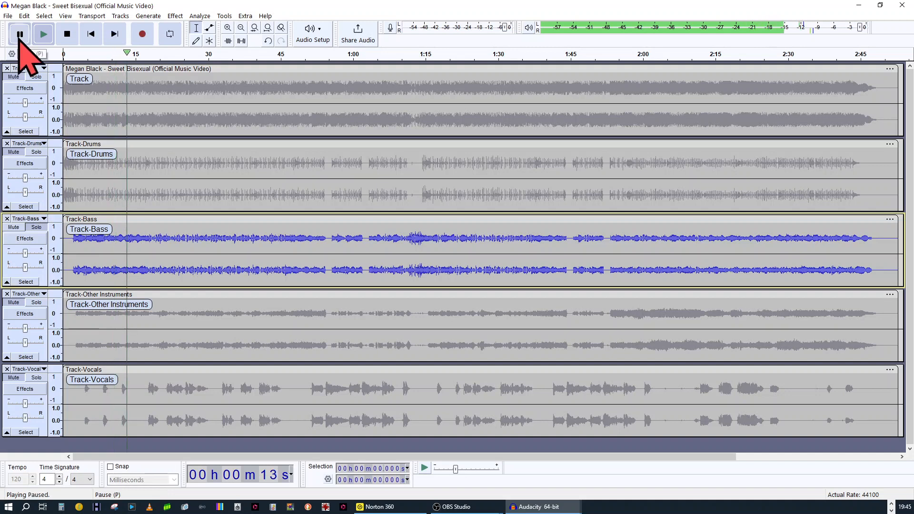
Step: Solo the other instruments stem, play it from the start, and pause after about 19 seconds
{"action": "left_click", "coordinate": [34, 307]}
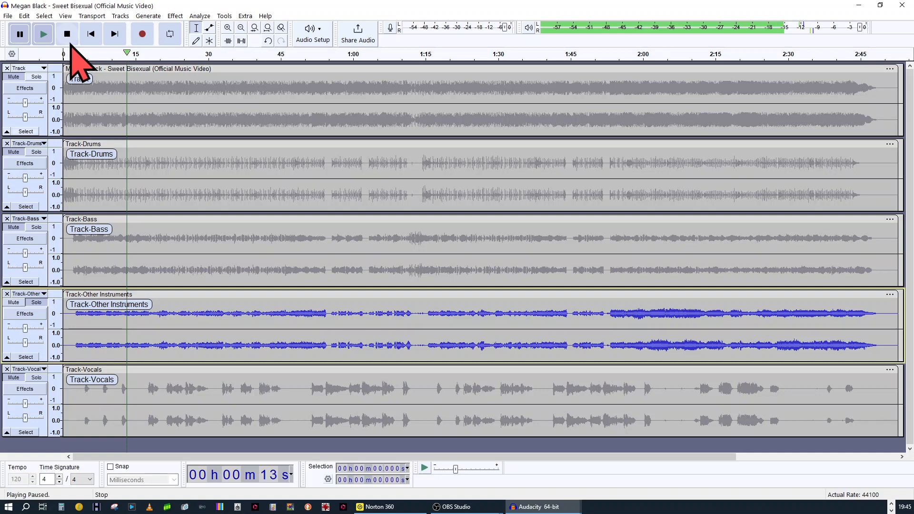
{"action": "left_click", "coordinate": [43, 35]}
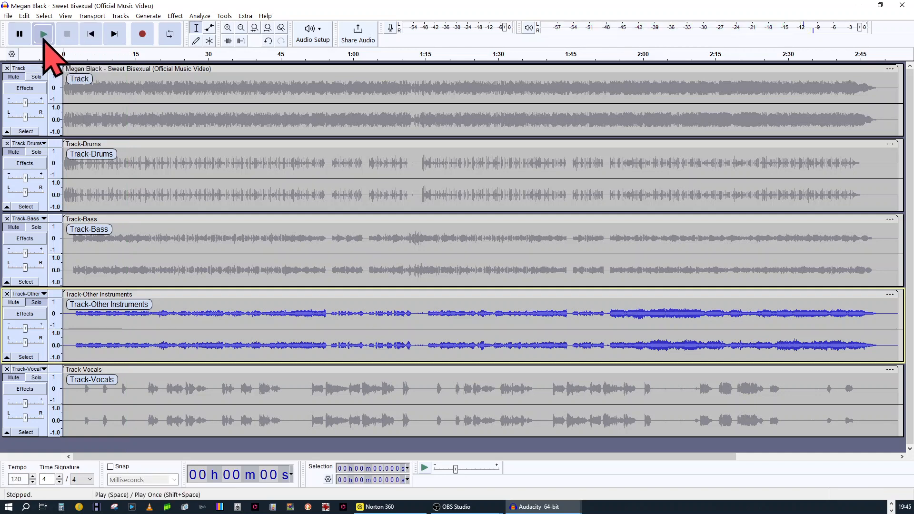
{"action": "left_click", "coordinate": [44, 35]}
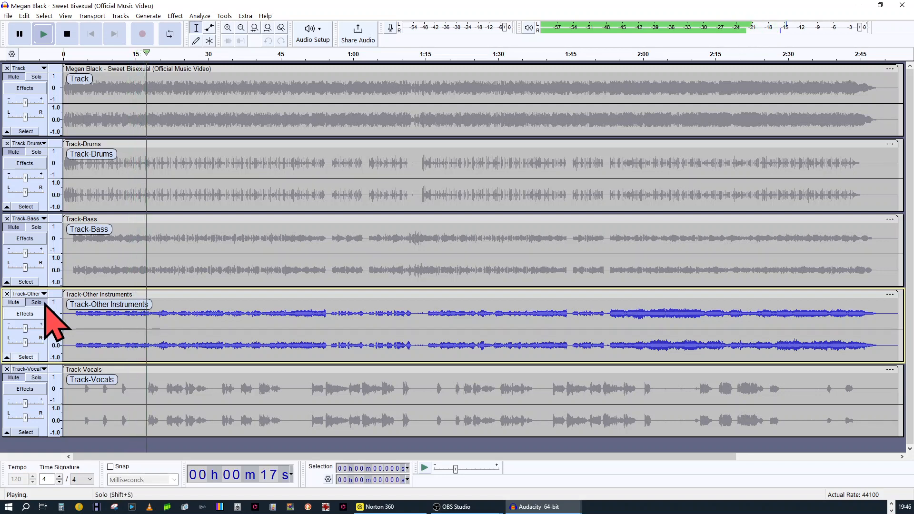
{"action": "left_click", "coordinate": [19, 41]}
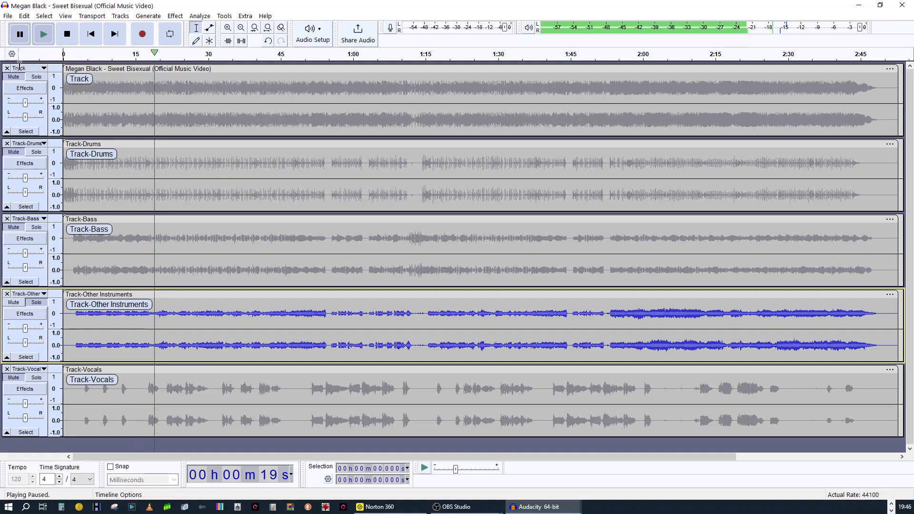
Step: Unmute the bass, drums and vocals stems and play all four stems from the start, pausing after about 7 seconds
{"action": "left_click", "coordinate": [26, 246], "text": "shift"}
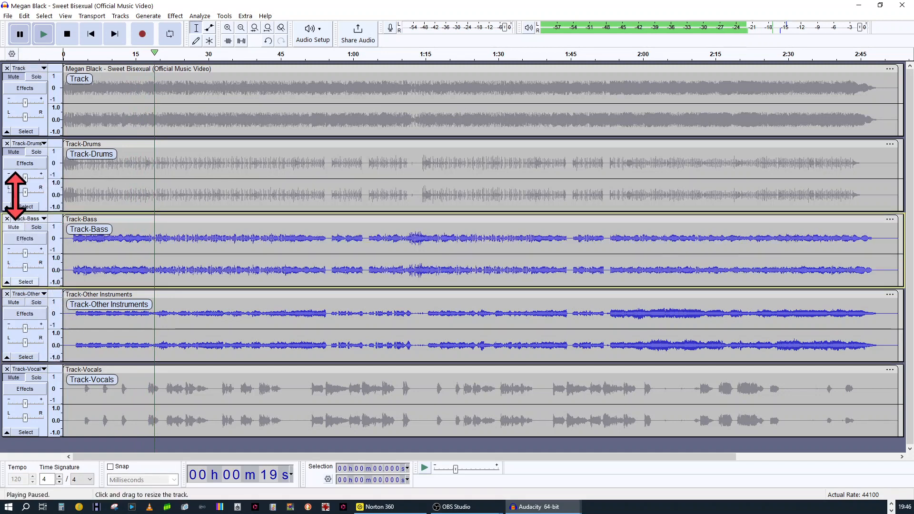
{"action": "left_click", "coordinate": [20, 188], "text": "shift"}
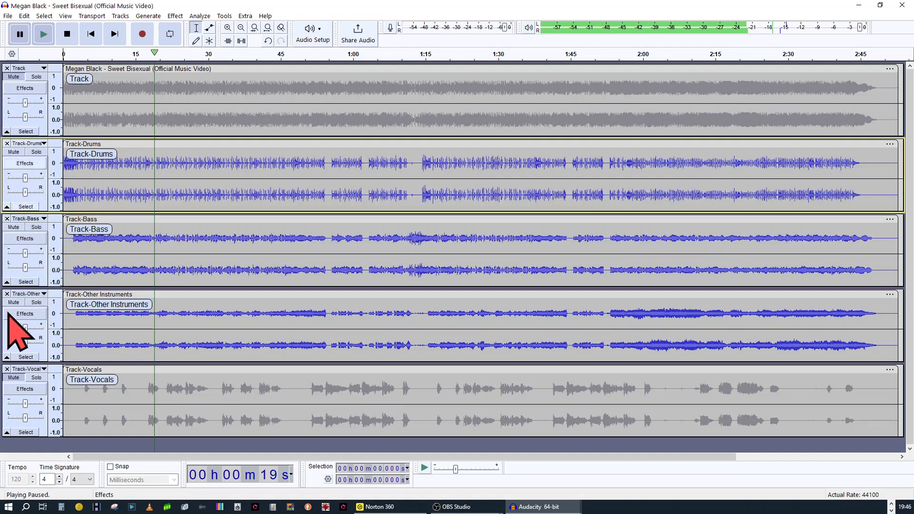
{"action": "left_click", "coordinate": [10, 379], "text": "shift"}
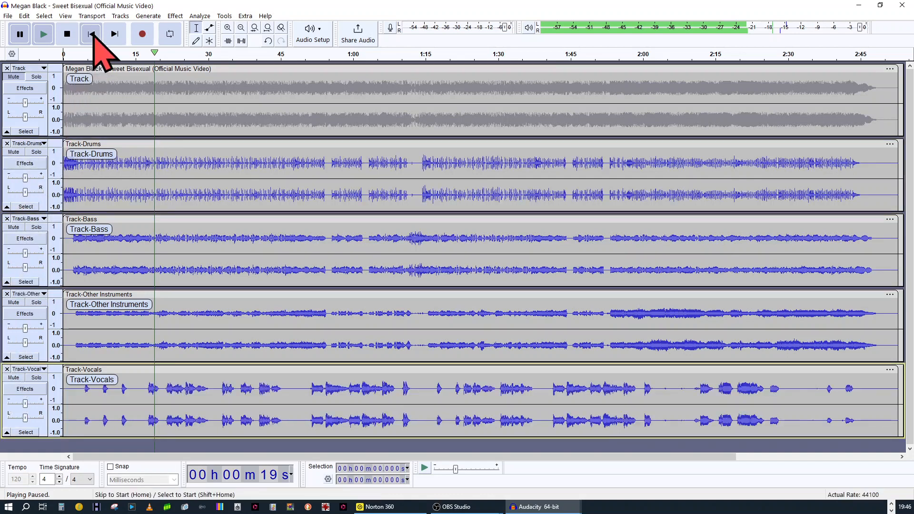
{"action": "left_click", "coordinate": [46, 39]}
{"action": "left_click", "coordinate": [46, 38]}
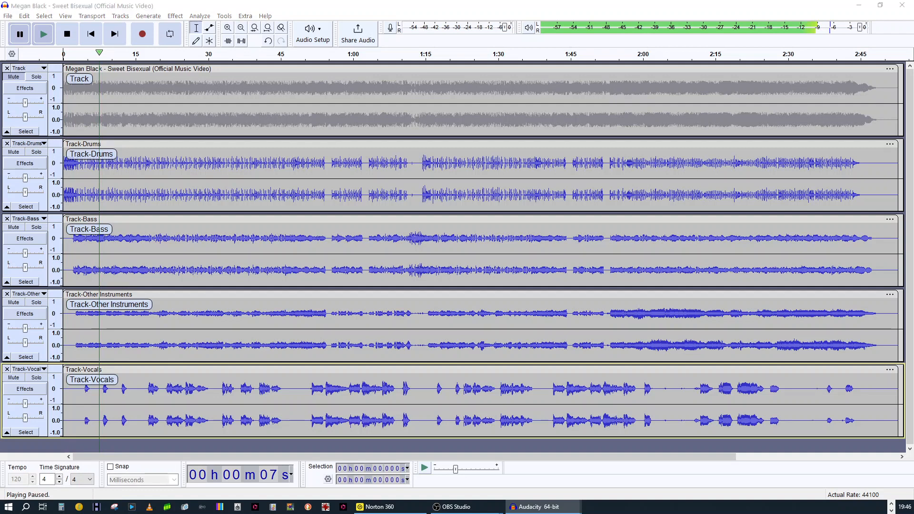
Step: Place the mixer over the far end of the tracks and restart playback of the four stems from the beginning
{"action": "left_click_drag", "start_coordinate": [153, 67], "coordinate": [697, 78]}
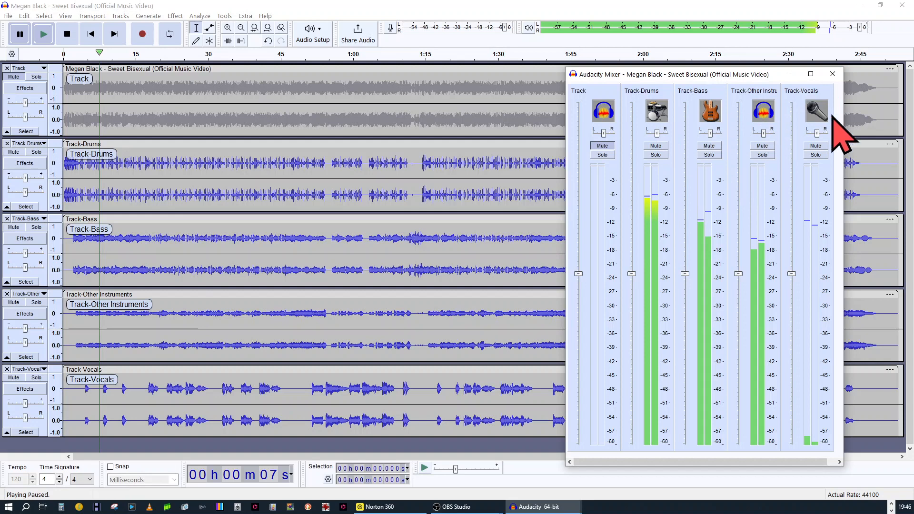
{"action": "left_click_drag", "start_coordinate": [714, 74], "coordinate": [685, 58]}
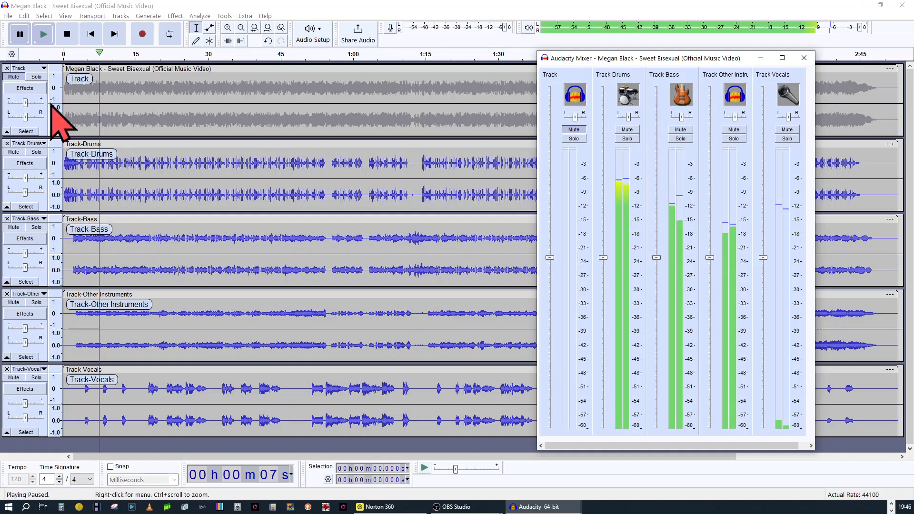
{"action": "left_click", "coordinate": [76, 35]}
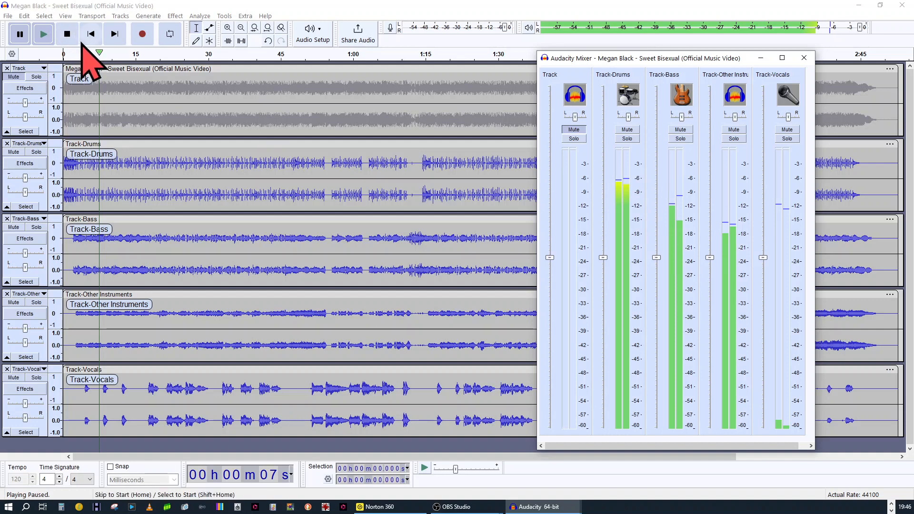
{"action": "left_click", "coordinate": [98, 32]}
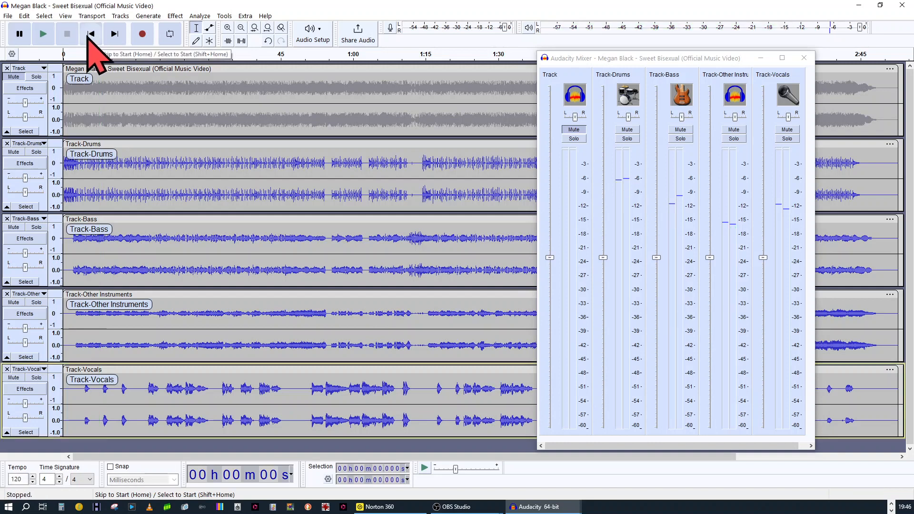
{"action": "left_click", "coordinate": [49, 41]}
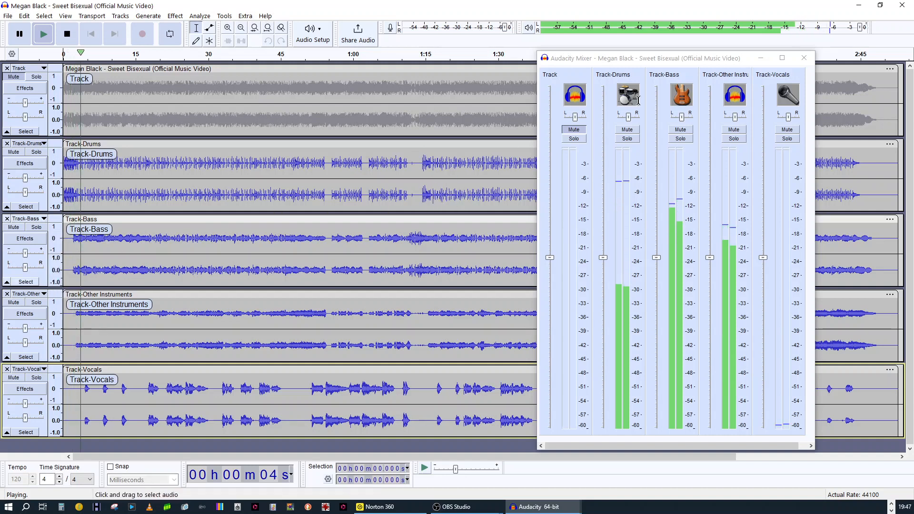
Step: Mute the bass stem in the mixer during playback, unmute it to compare the sound, and pause
{"action": "left_click", "coordinate": [682, 130]}
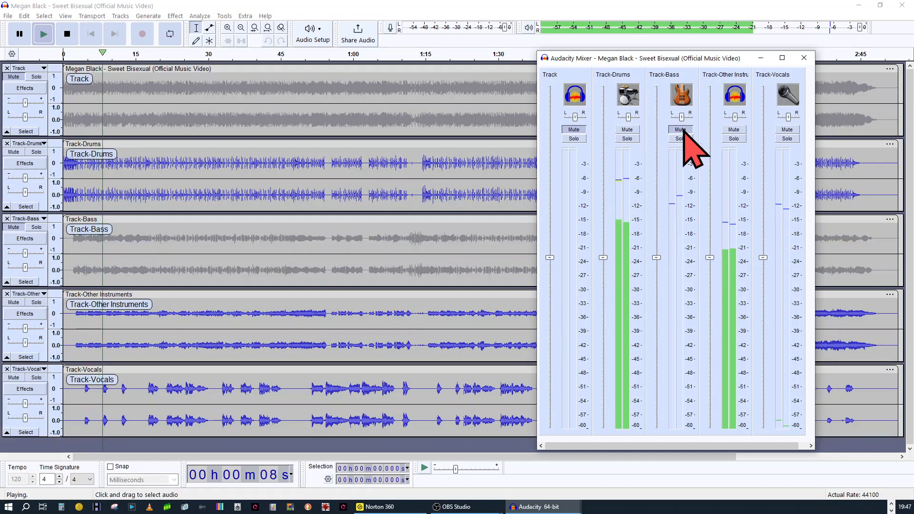
{"action": "left_click", "coordinate": [681, 129]}
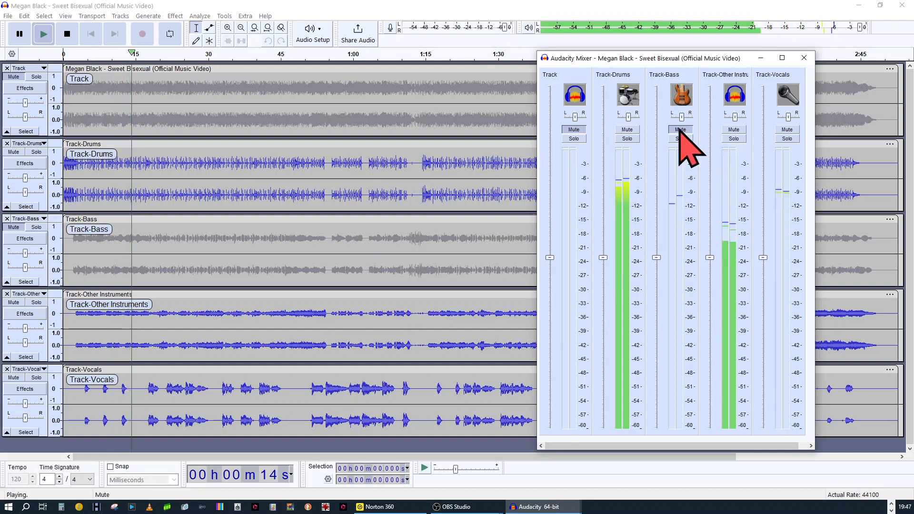
{"action": "left_click", "coordinate": [680, 129]}
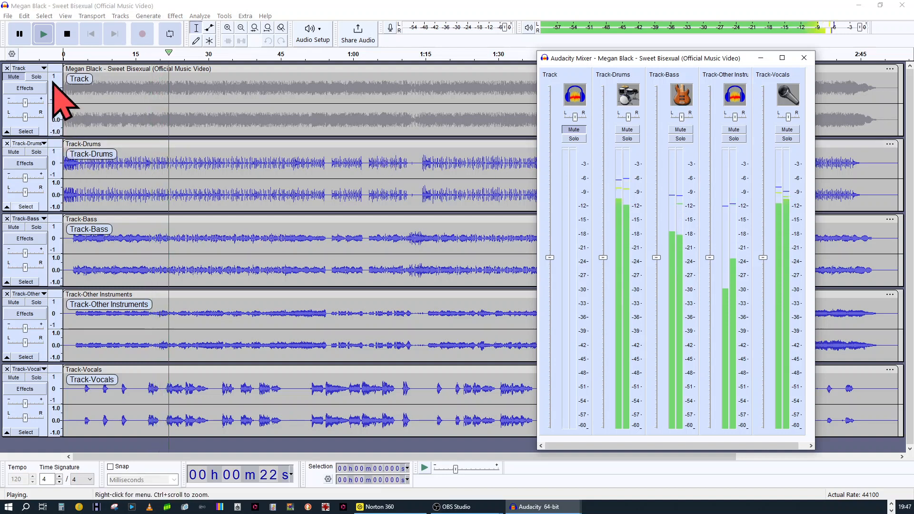
{"action": "left_click", "coordinate": [20, 34]}
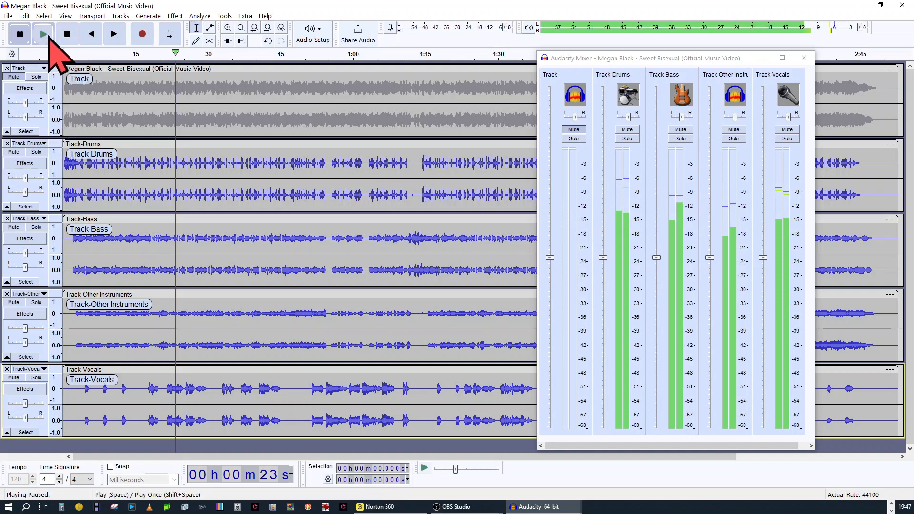
Step: Restart playback of the four stems from the beginning, lower the bass stem's gain in the mixer during playback, and pause
{"action": "left_click", "coordinate": [67, 34]}
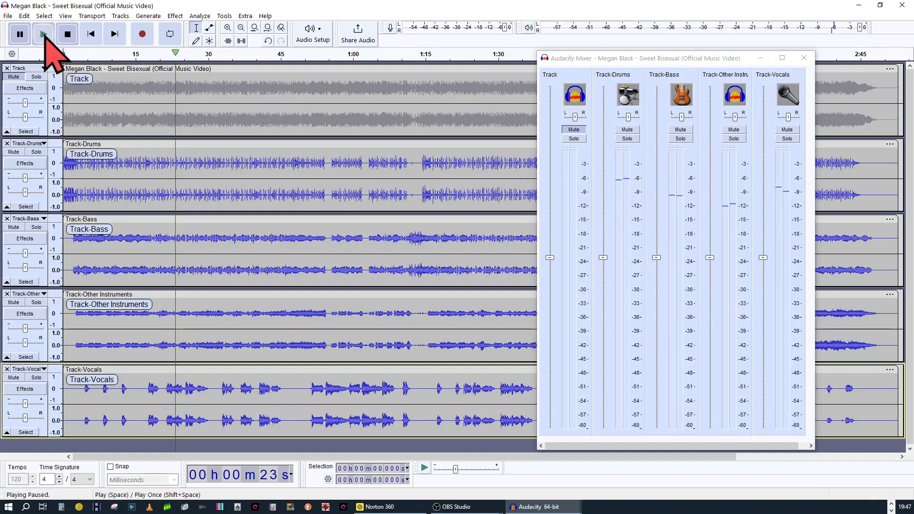
{"action": "left_click", "coordinate": [46, 41]}
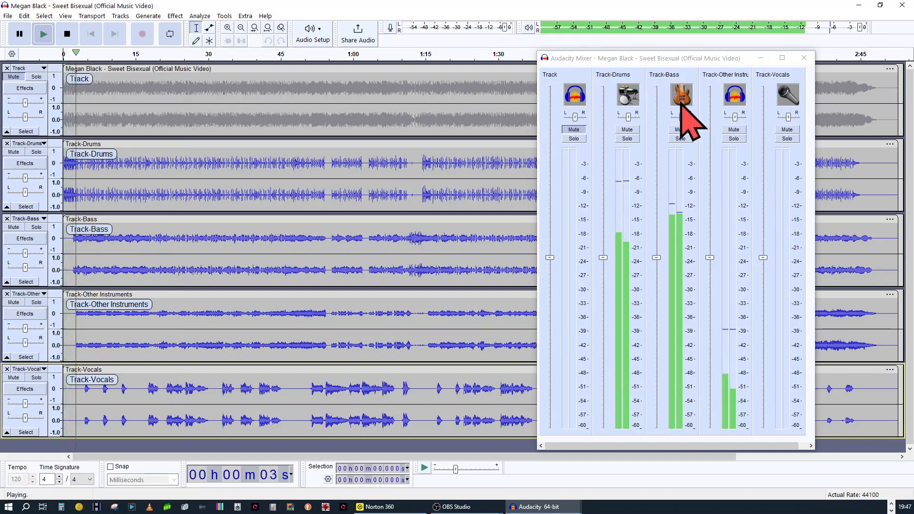
{"action": "left_click", "coordinate": [658, 257]}
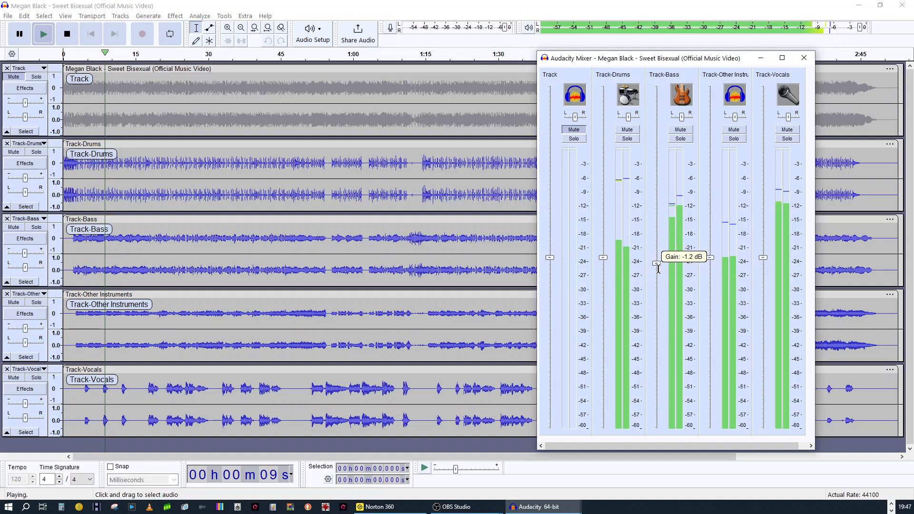
{"action": "left_click_drag", "start_coordinate": [660, 289], "coordinate": [659, 313]}
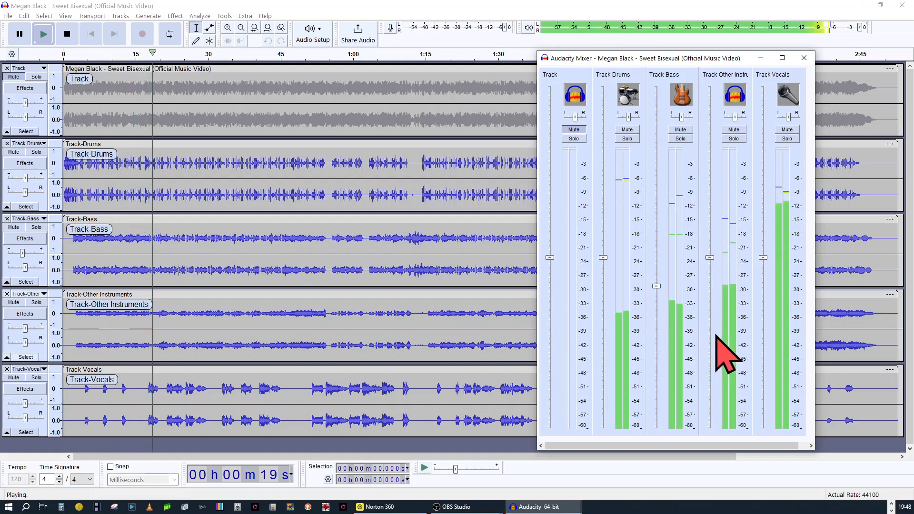
{"action": "mouse_move", "coordinate": [655, 285]}
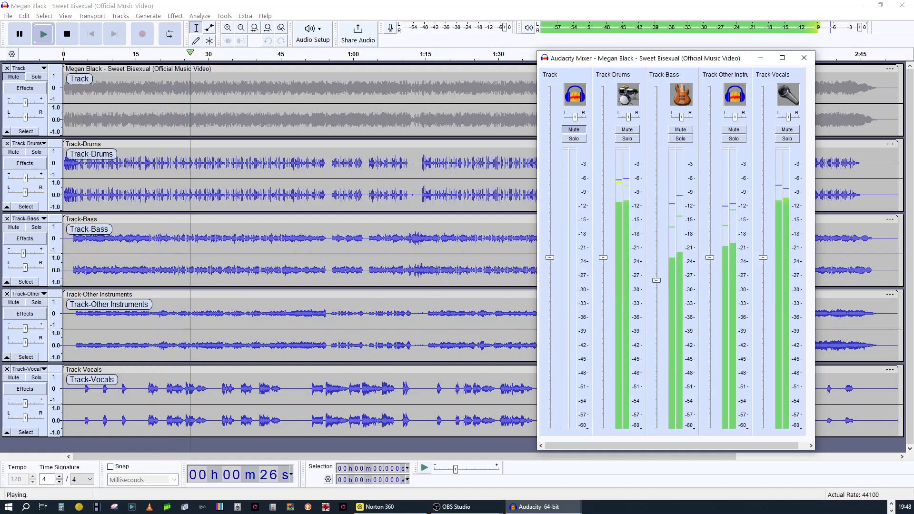
{"action": "left_click", "coordinate": [20, 34]}
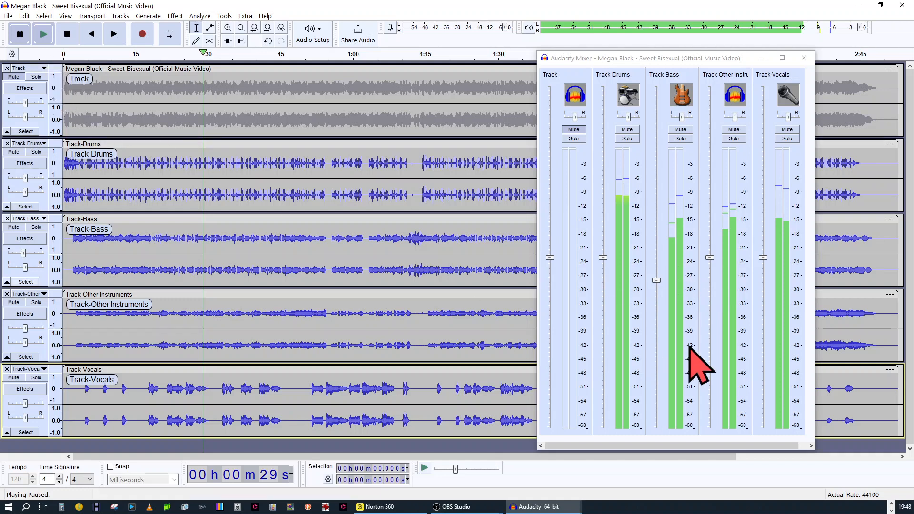
Step: Lower the bass stem's gain further in the mixer and restart playback of the four stems from the beginning
{"action": "left_click", "coordinate": [657, 281]}
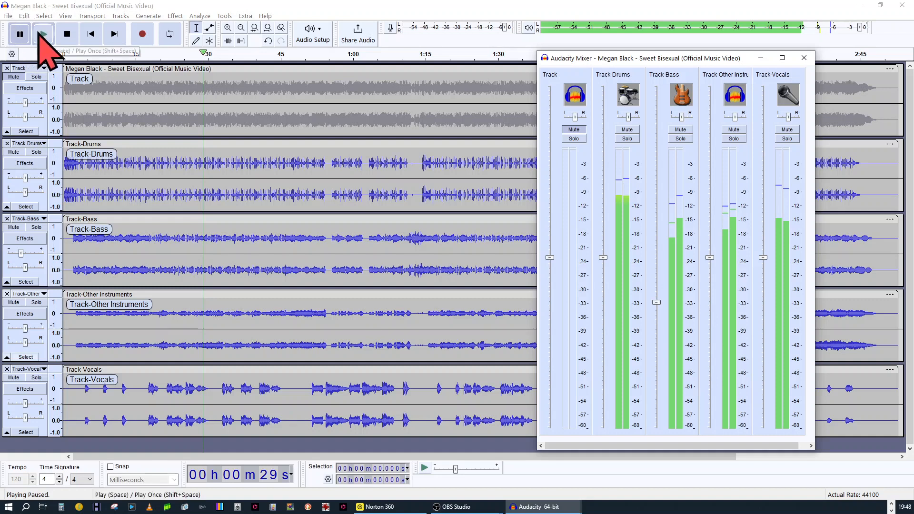
{"action": "left_click", "coordinate": [40, 35]}
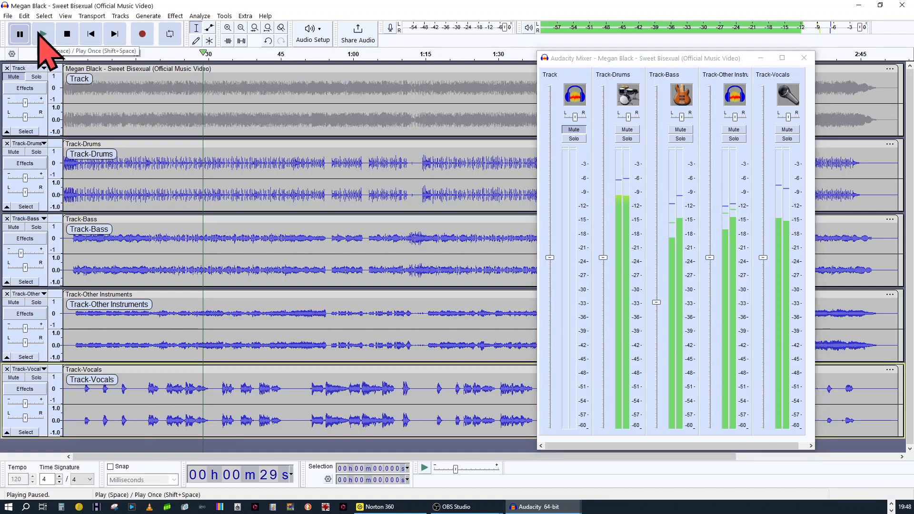
{"action": "left_click", "coordinate": [40, 34]}
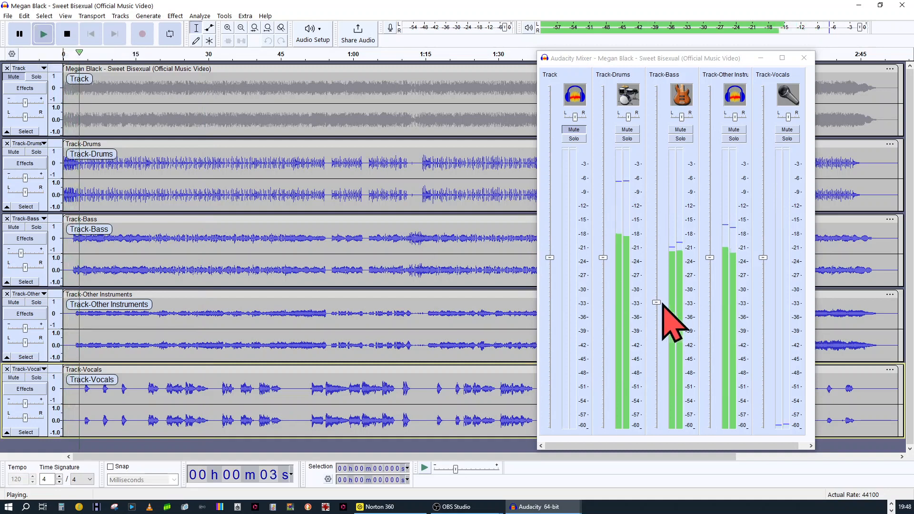
Step: Mute and unmute the reduced bass stem during playback to compare the mix, and pause at about 20 seconds
{"action": "left_click", "coordinate": [688, 132]}
{"action": "left_click", "coordinate": [687, 131]}
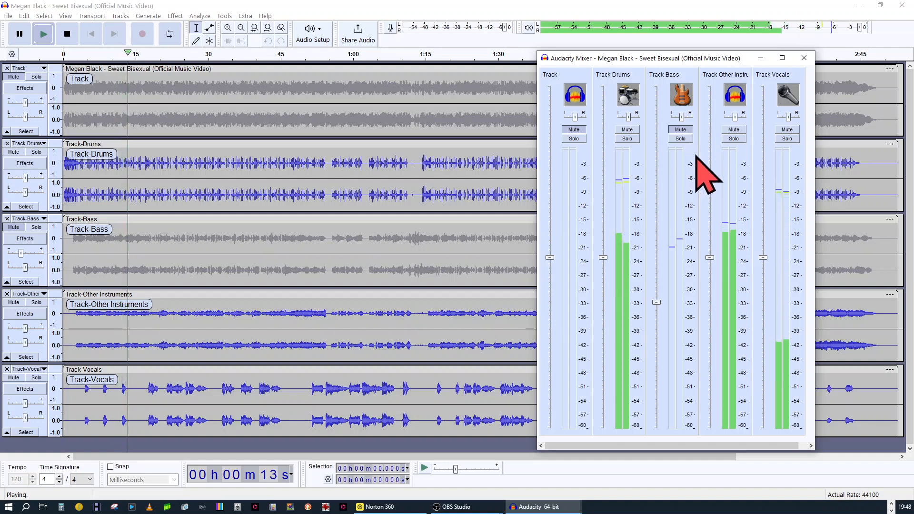
{"action": "left_click", "coordinate": [681, 129]}
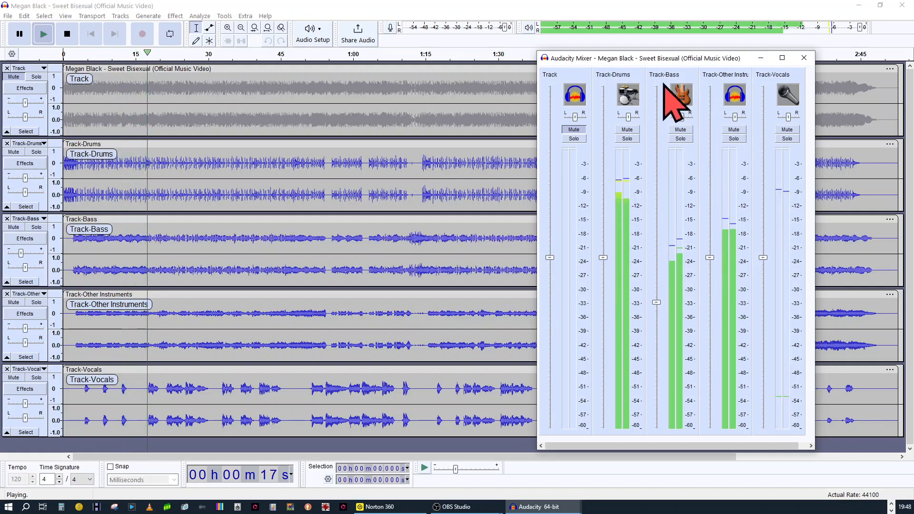
{"action": "left_click", "coordinate": [20, 40]}
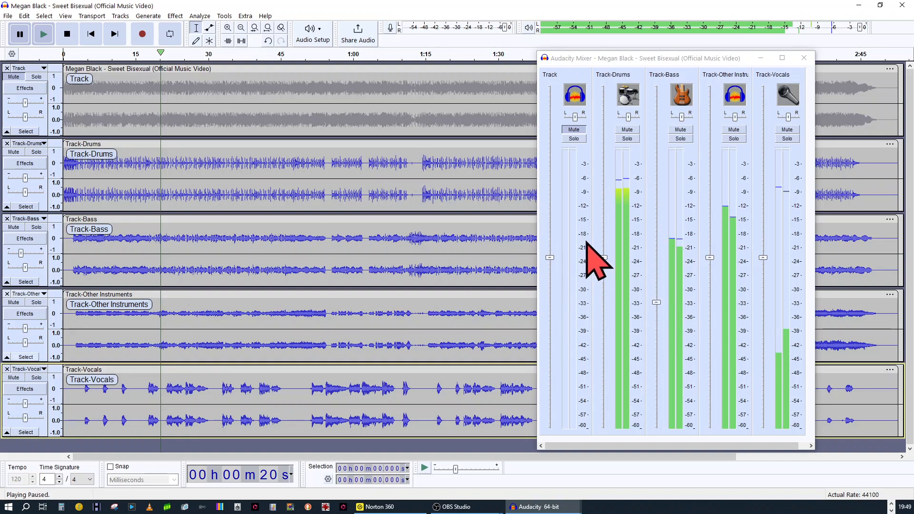
Step: Raise the vocals stem's gain to +2.4 dB and lower the other instruments stem's gain to -3.6 dB
{"action": "left_click", "coordinate": [762, 259]}
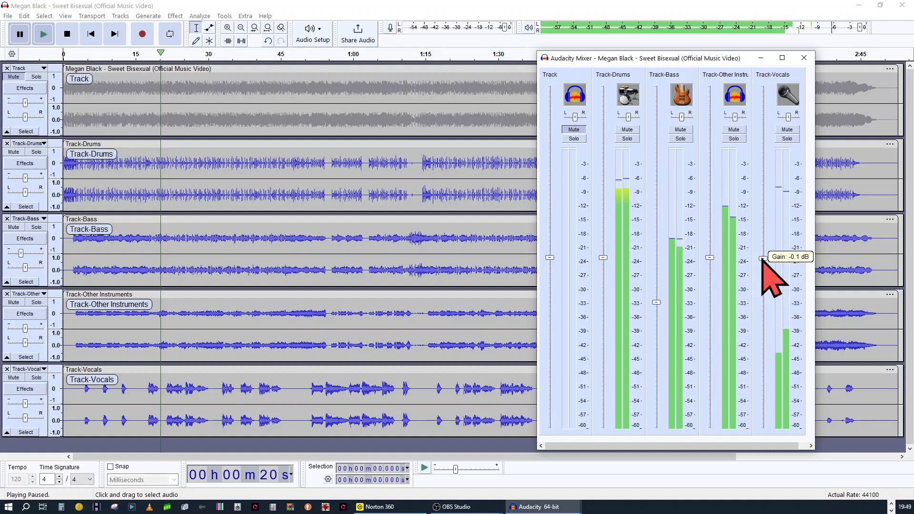
{"action": "left_click_drag", "start_coordinate": [762, 259], "coordinate": [762, 250]}
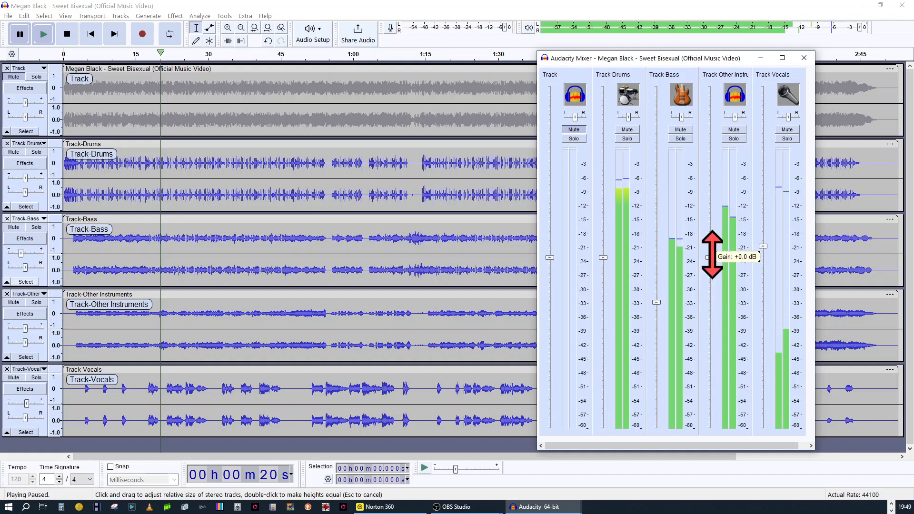
{"action": "left_click_drag", "start_coordinate": [711, 255], "coordinate": [711, 257]}
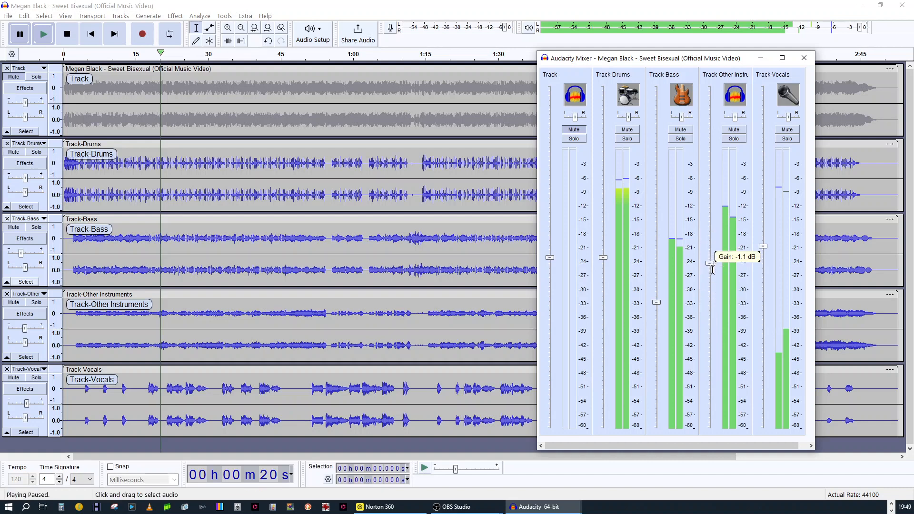
{"action": "mouse_move", "coordinate": [711, 284]}
{"action": "left_mouse_down"}
{"action": "mouse_move", "coordinate": [713, 306]}
{"action": "mouse_move", "coordinate": [707, 290]}
{"action": "left_mouse_up"}
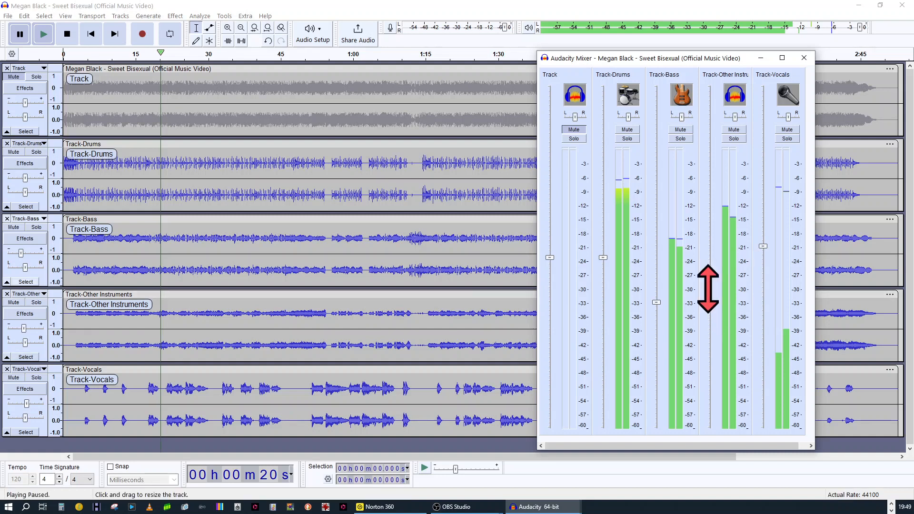
Step: Lower the bass stem's gain to -10.2 dB and raise the drums stem's gain above 0 dB in the mixer
{"action": "mouse_move", "coordinate": [657, 299]}
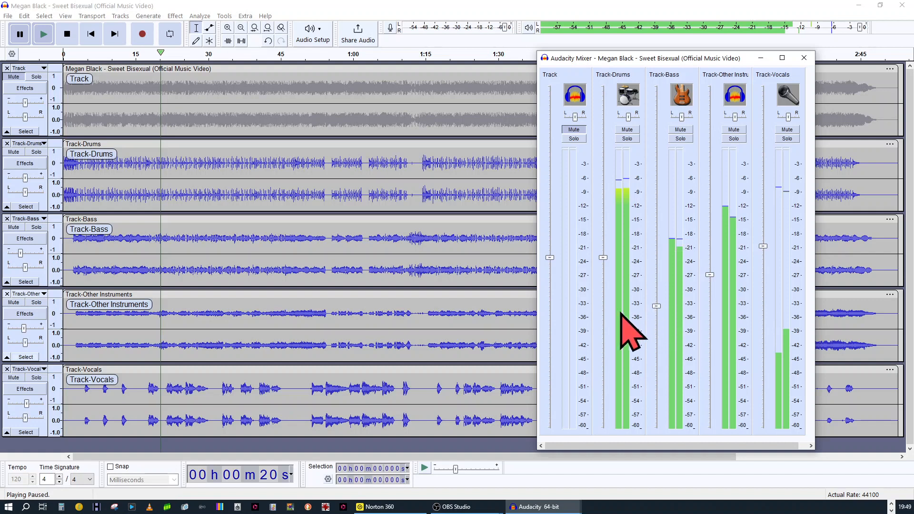
{"action": "mouse_move", "coordinate": [603, 260]}
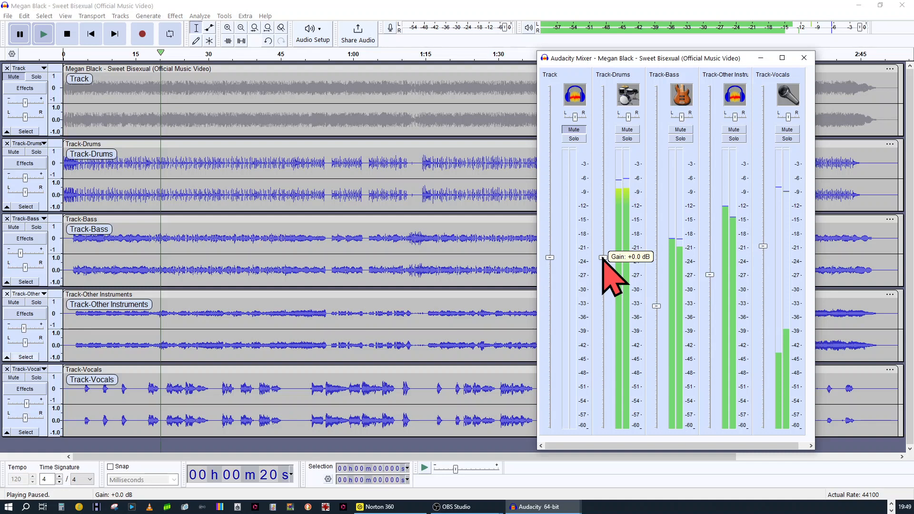
{"action": "left_click_drag", "start_coordinate": [602, 258], "coordinate": [605, 219]}
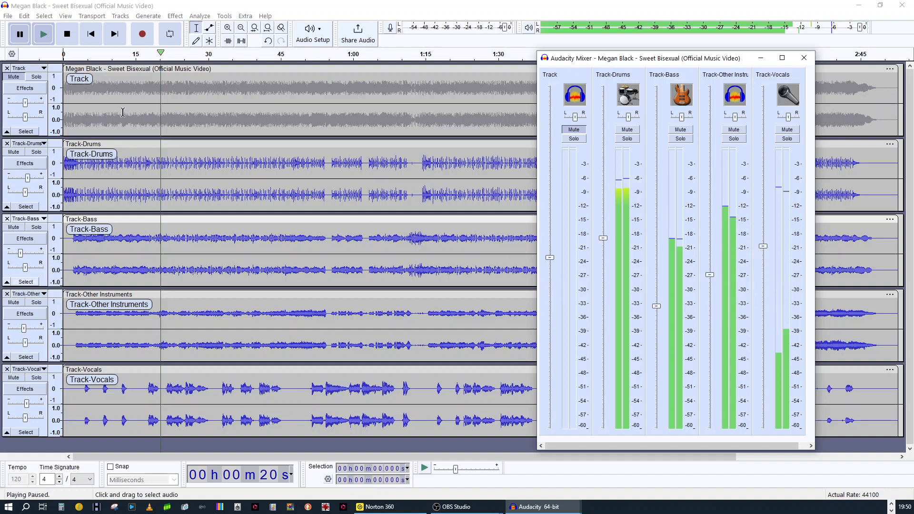
Step: Play the rebalanced stems from the beginning, pause at about 10 seconds, and resume playback
{"action": "left_click", "coordinate": [44, 34]}
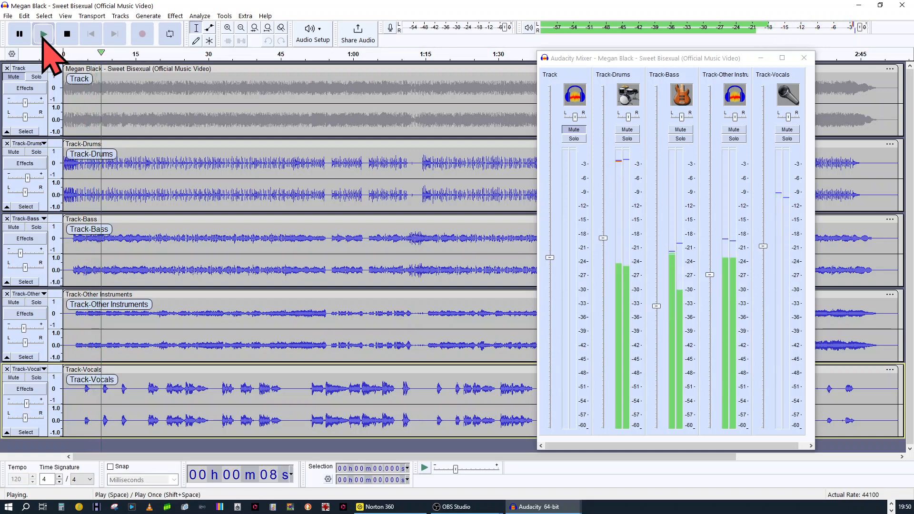
{"action": "left_click", "coordinate": [19, 35]}
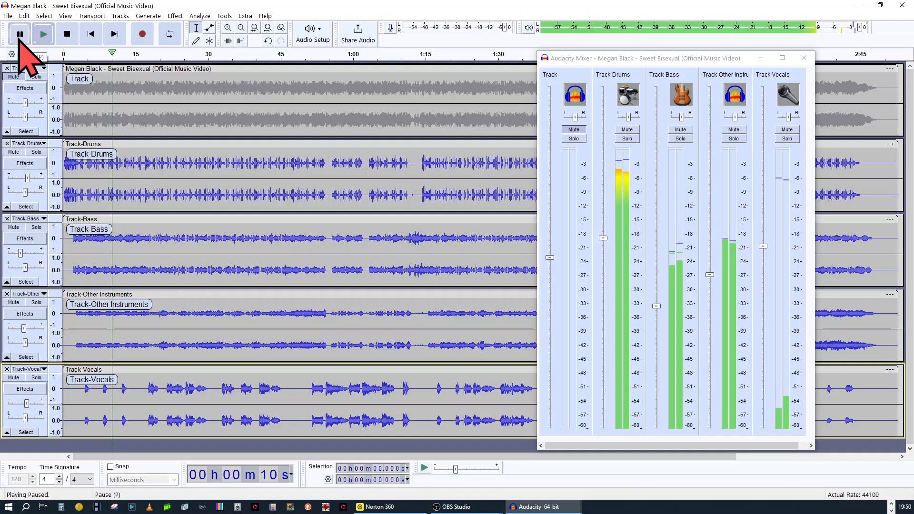
{"action": "left_click", "coordinate": [19, 35]}
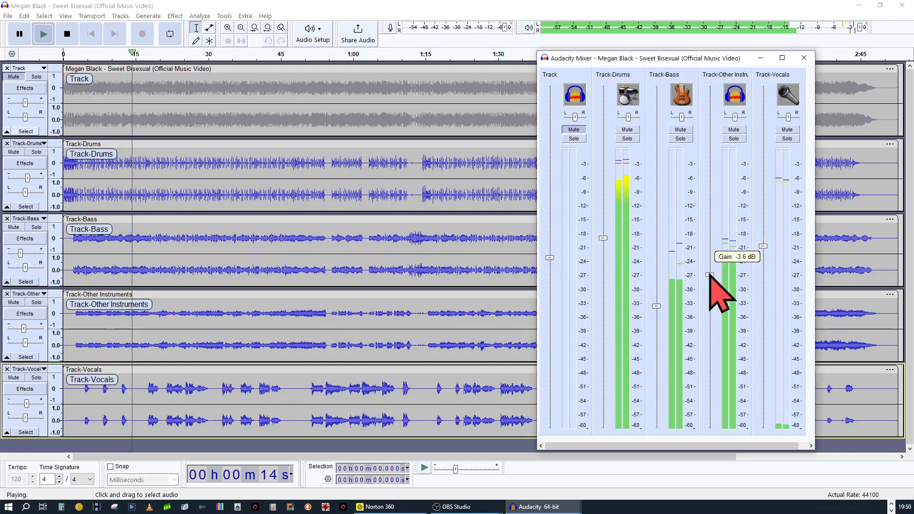
Step: Raise the other instruments stem's gain to +3.8 dB in the mixer while the song plays
{"action": "left_click_drag", "start_coordinate": [709, 275], "coordinate": [708, 264]}
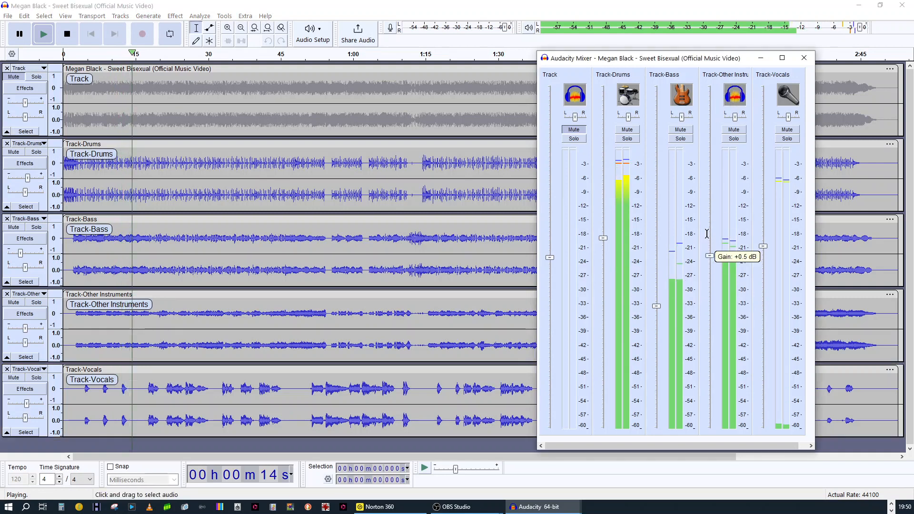
{"action": "left_click_drag", "start_coordinate": [706, 225], "coordinate": [708, 211]}
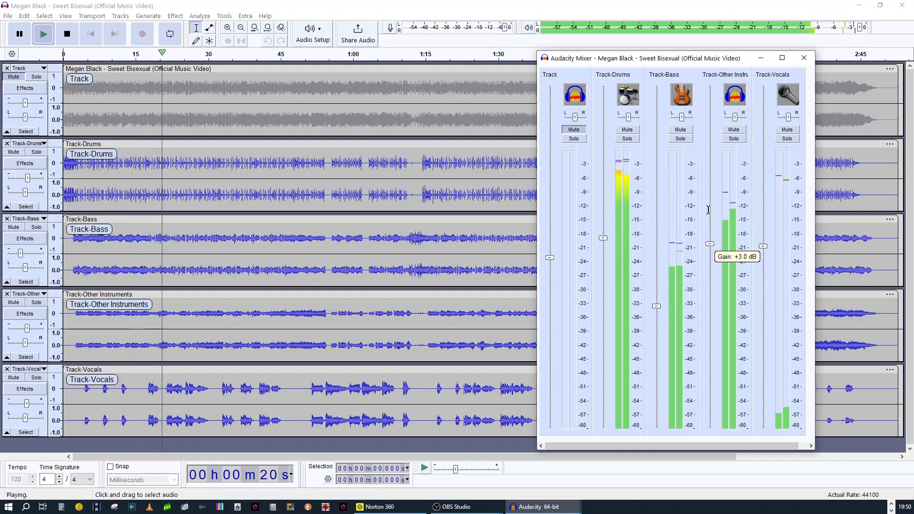
{"action": "left_click_drag", "start_coordinate": [708, 209], "coordinate": [709, 204]}
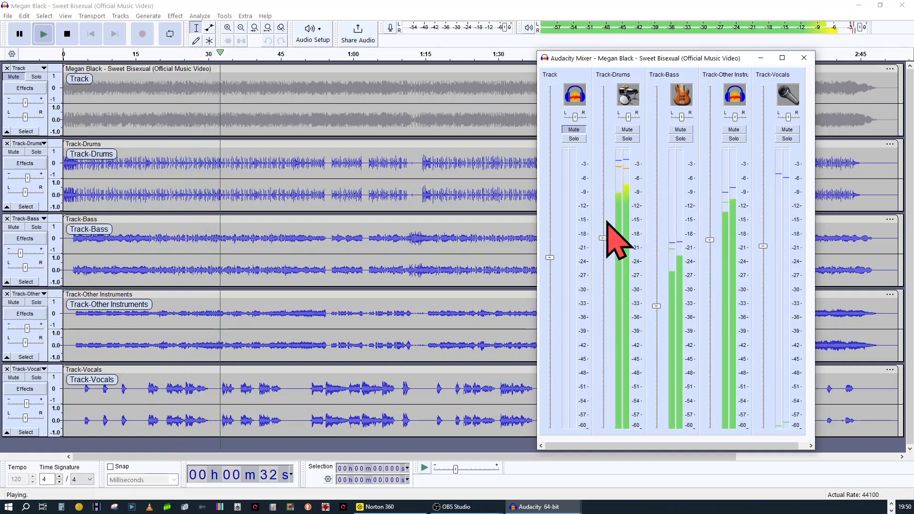
Step: Reduce the drums stem's gain to +2.3 dB and raise the bass stem's gain to -4.5 dB during playback
{"action": "left_click_drag", "start_coordinate": [603, 242], "coordinate": [604, 252]}
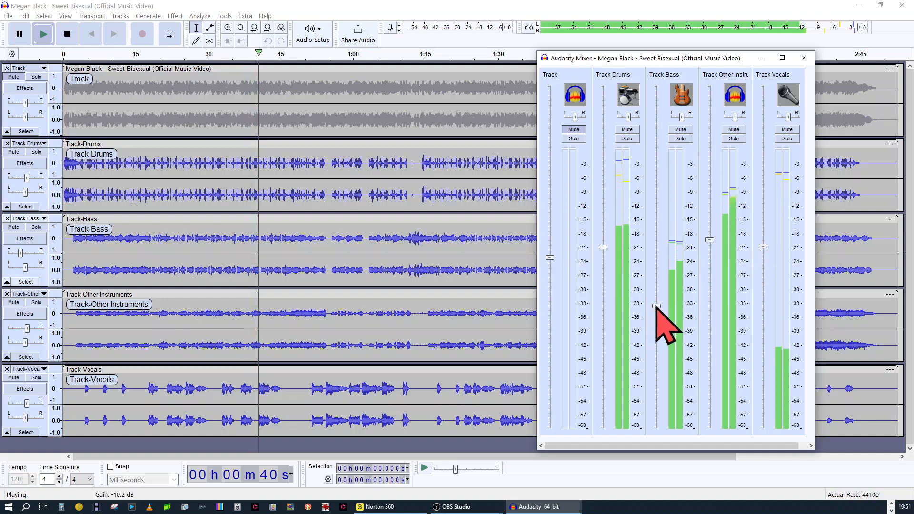
{"action": "left_click_drag", "start_coordinate": [657, 306], "coordinate": [657, 278]}
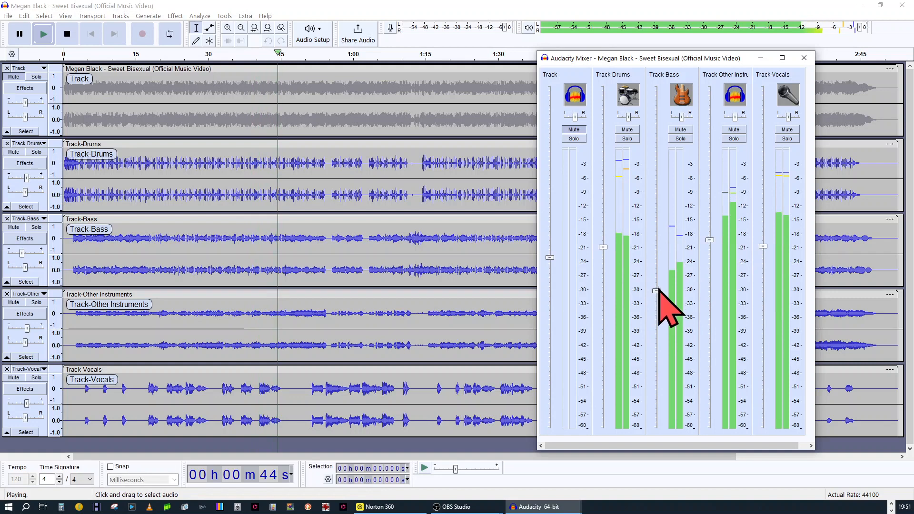
{"action": "scroll", "coordinate": [657, 275], "scroll_direction": "up", "scroll_amount": 1}
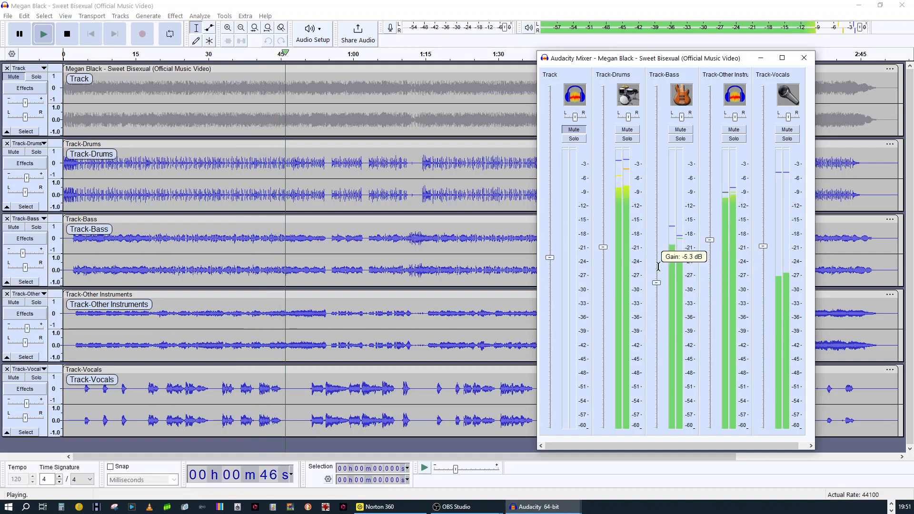
{"action": "scroll", "coordinate": [657, 268], "scroll_direction": "up", "scroll_amount": 2}
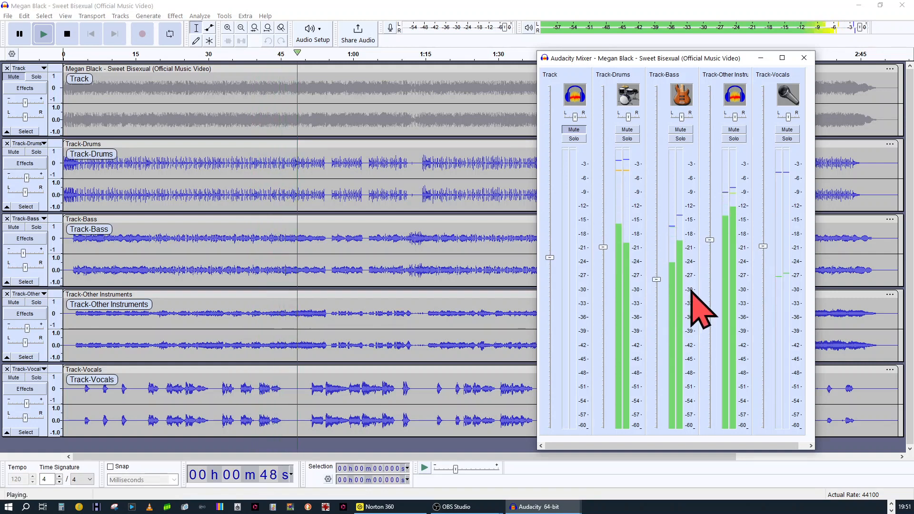
Step: Lower the drums stem's gain slightly and raise the other instruments stem's gain a little more while the song keeps playing
{"action": "mouse_move", "coordinate": [711, 240]}
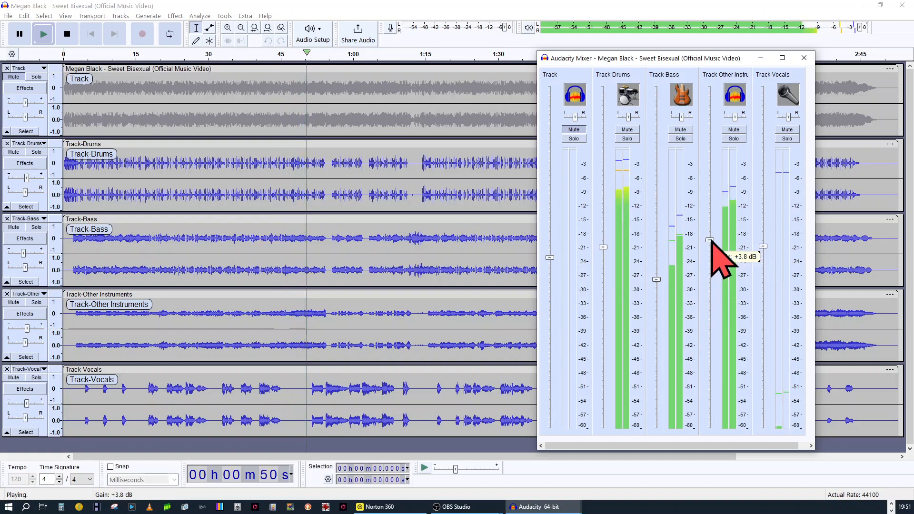
{"action": "mouse_move", "coordinate": [764, 246]}
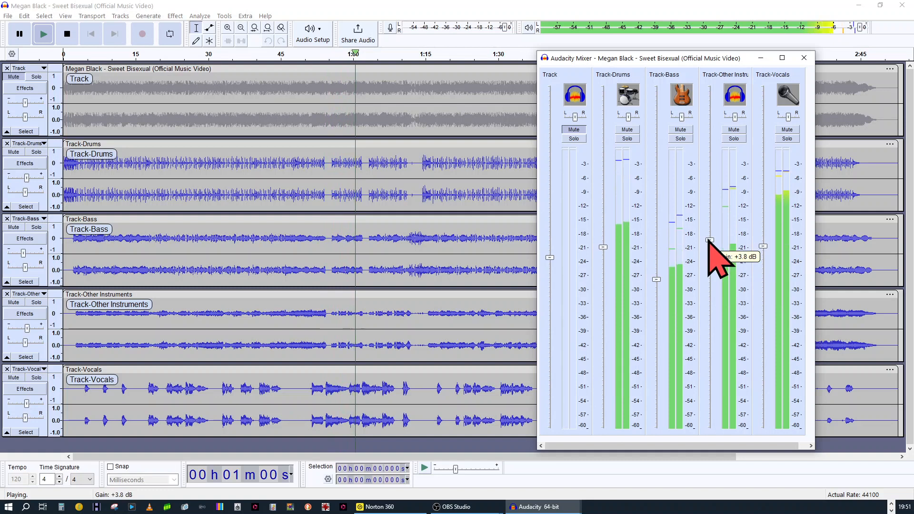
{"action": "mouse_move", "coordinate": [655, 279]}
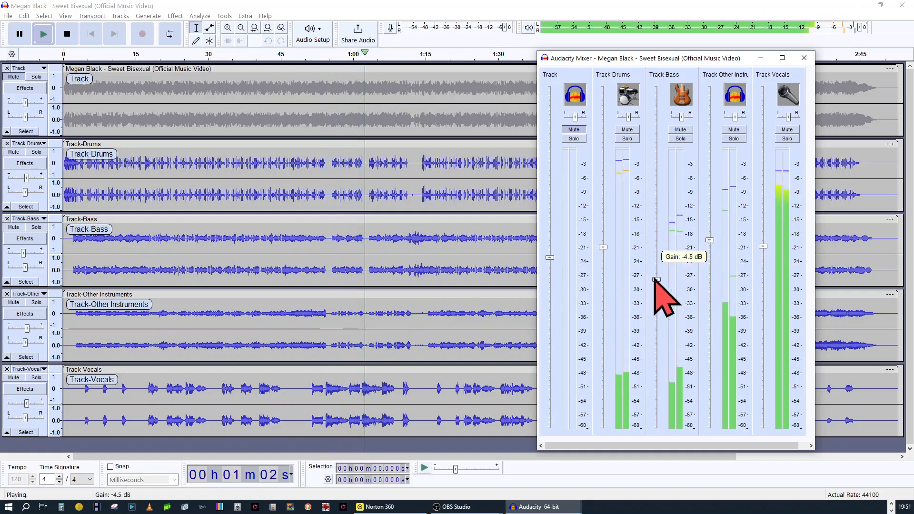
{"action": "mouse_move", "coordinate": [603, 259]}
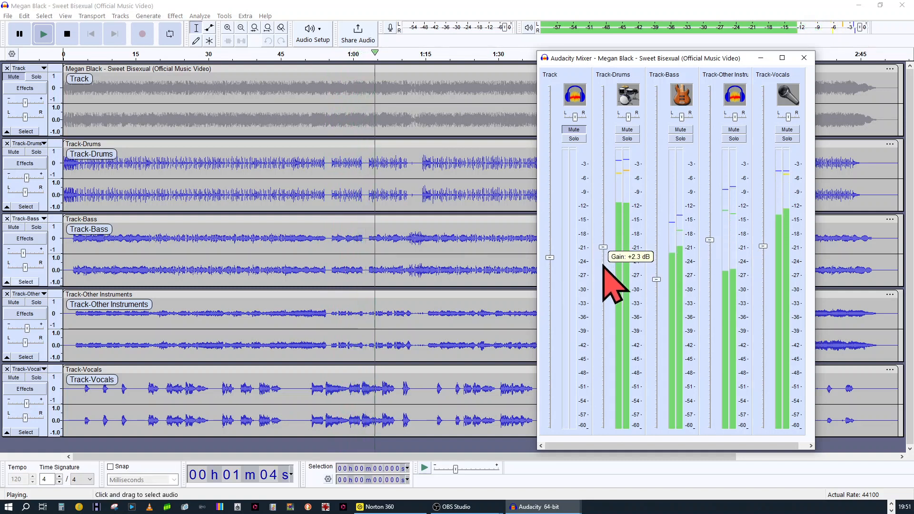
{"action": "left_click_drag", "start_coordinate": [603, 247], "coordinate": [605, 253]}
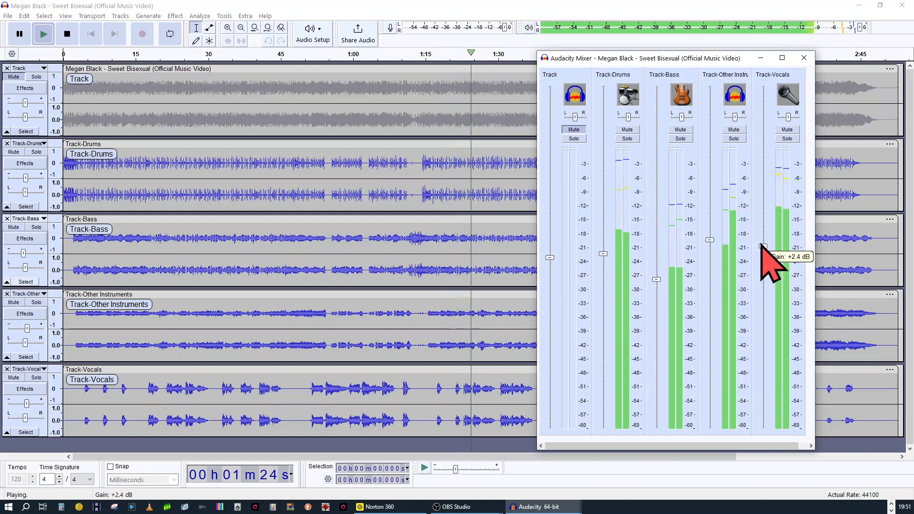
{"action": "mouse_move", "coordinate": [861, 27]}
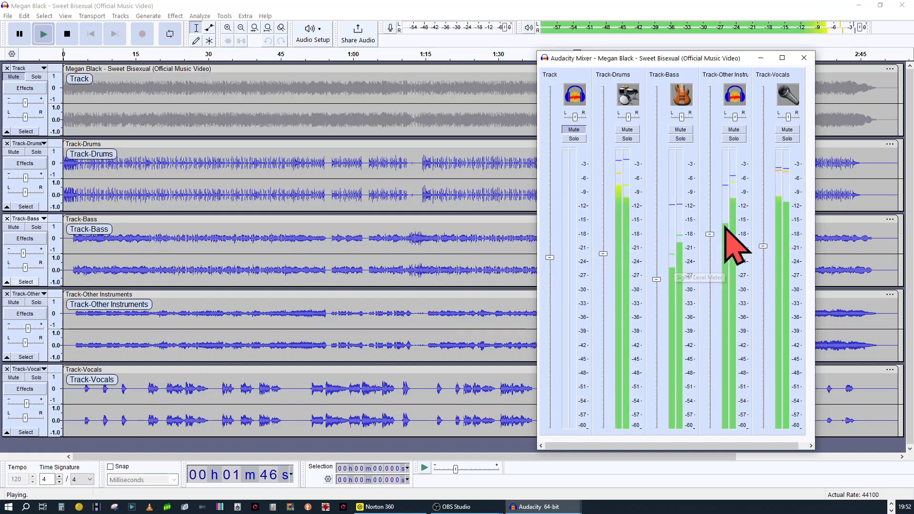
Step: Raise the other instruments stem's gain in the mixer, lower it again while the song plays, and pause at about 2:15
{"action": "left_click_drag", "start_coordinate": [713, 224], "coordinate": [712, 221]}
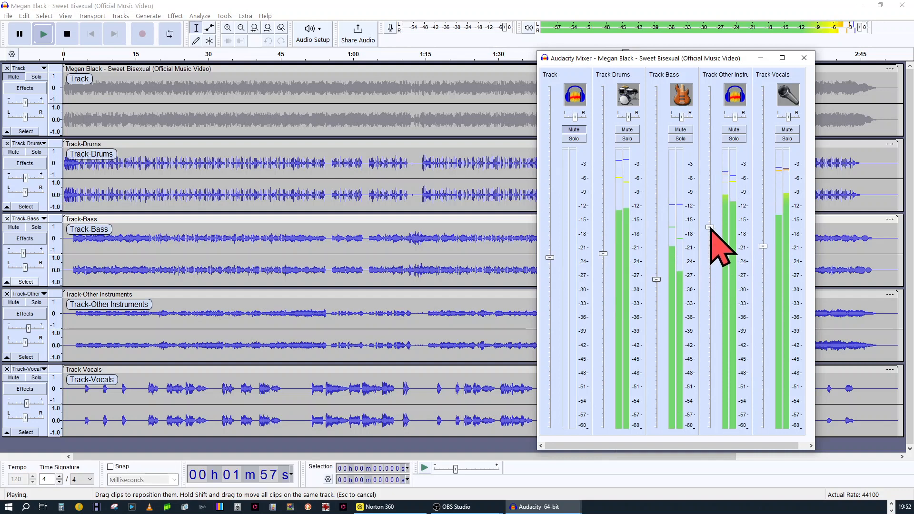
{"action": "mouse_move", "coordinate": [710, 229]}
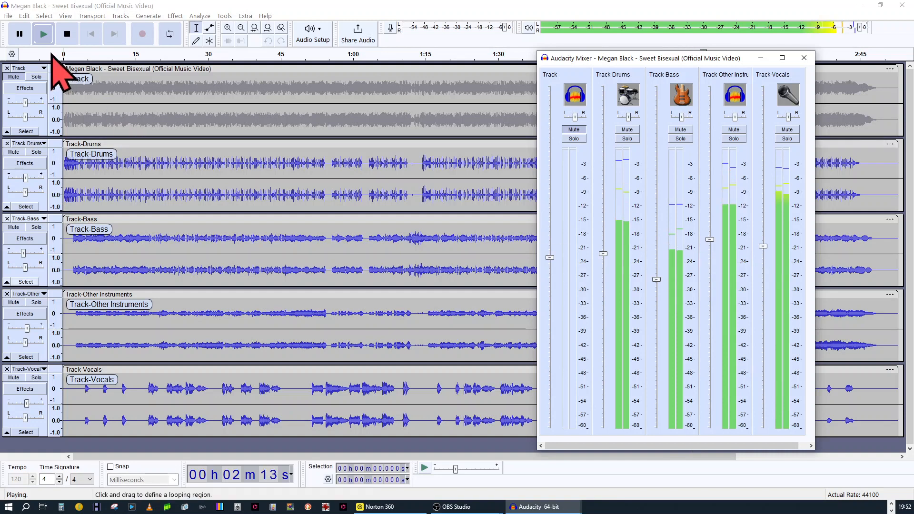
{"action": "left_click", "coordinate": [19, 34]}
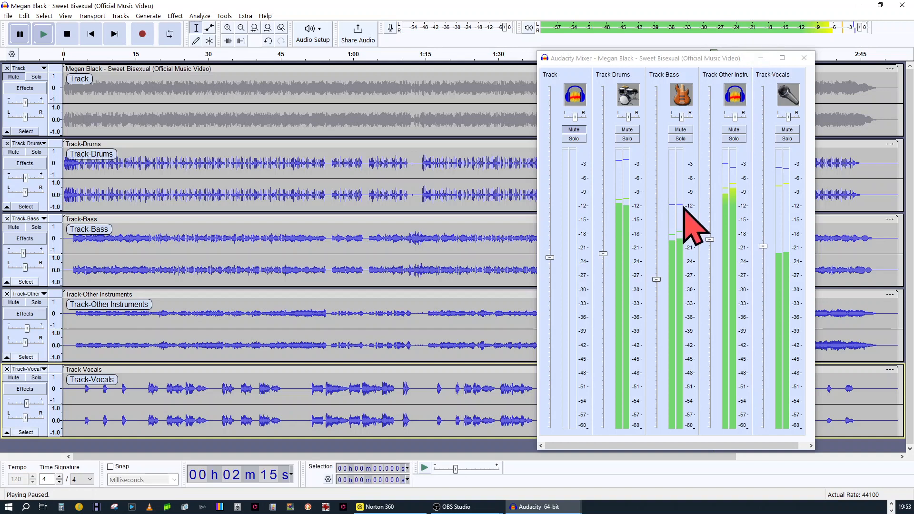
Step: Lower the drums stem's gain slightly in the mixer and reset the bass stem's gain to 0 dB
{"action": "double_click", "coordinate": [603, 254]}
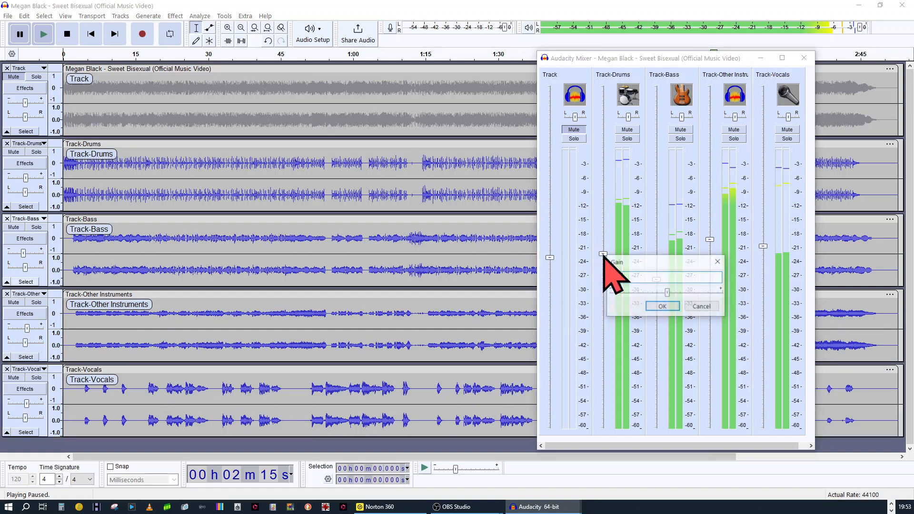
{"action": "left_click", "coordinate": [695, 306]}
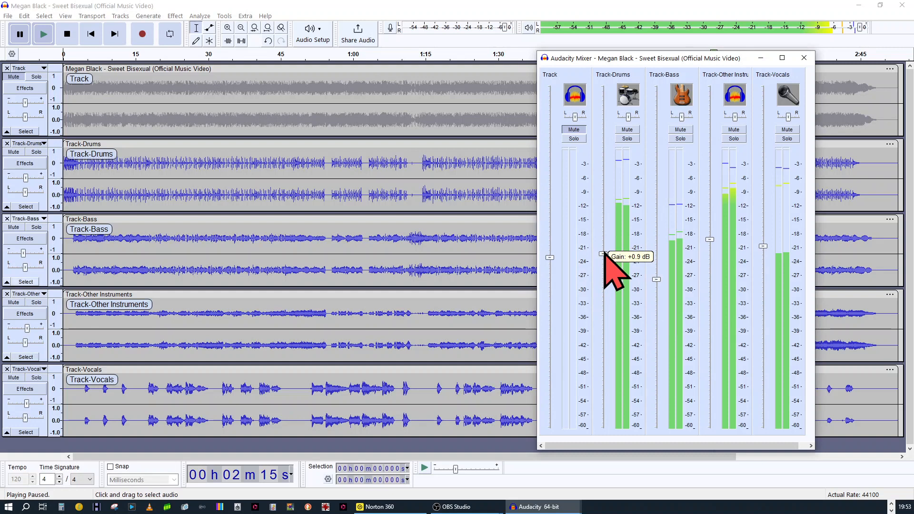
{"action": "left_click_drag", "start_coordinate": [604, 254], "coordinate": [602, 258]}
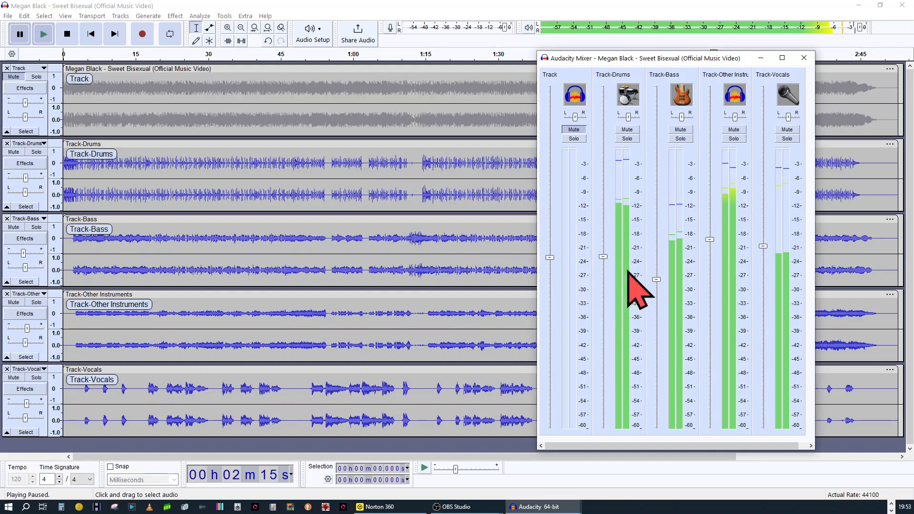
{"action": "double_click", "coordinate": [23, 252]}
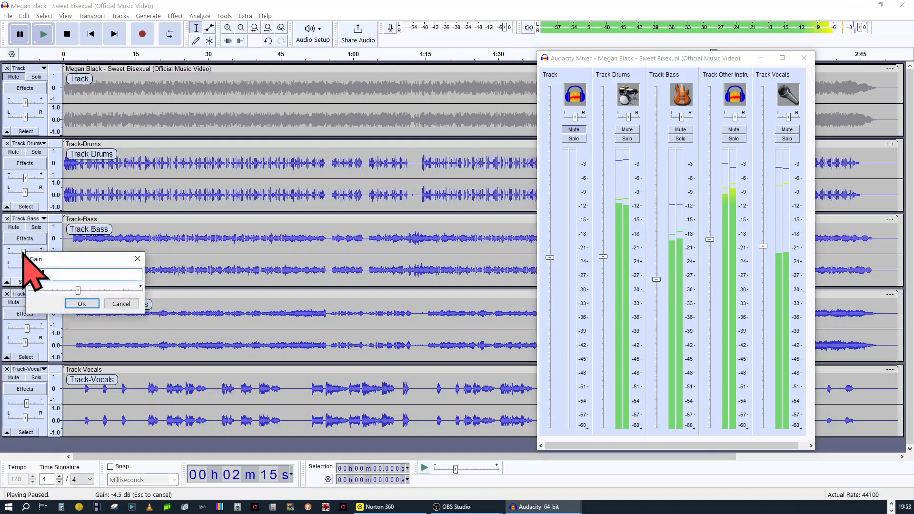
{"action": "left_click", "coordinate": [67, 304]}
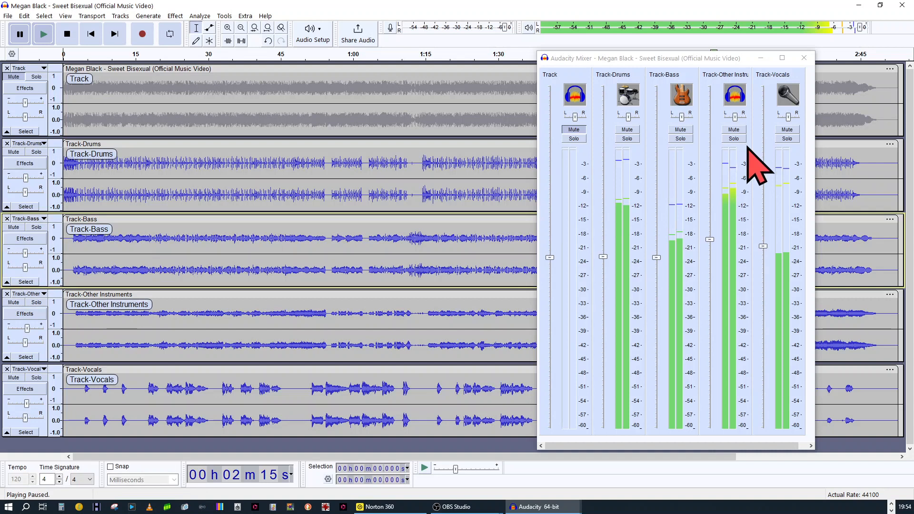
Step: Reset the gains of the other instruments, vocals and drums stems to exactly 0 dB
{"action": "double_click", "coordinate": [710, 240]}
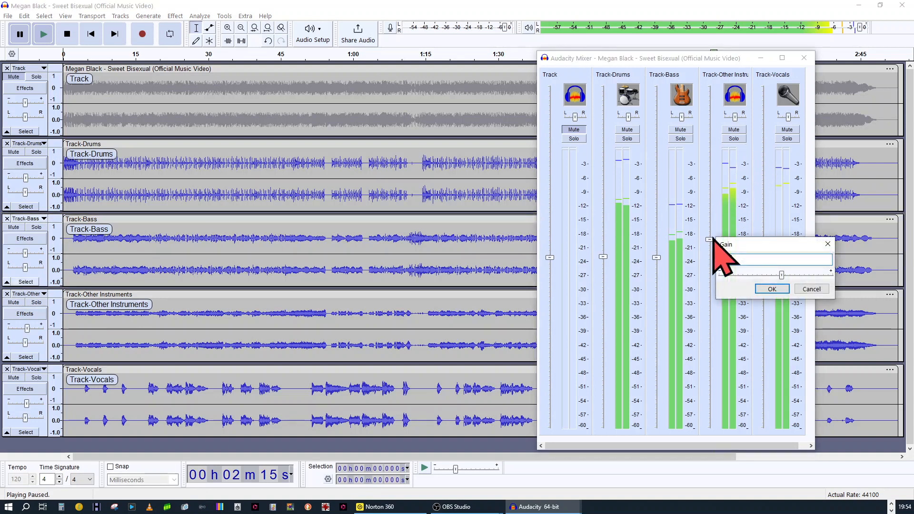
{"action": "left_click", "coordinate": [769, 287]}
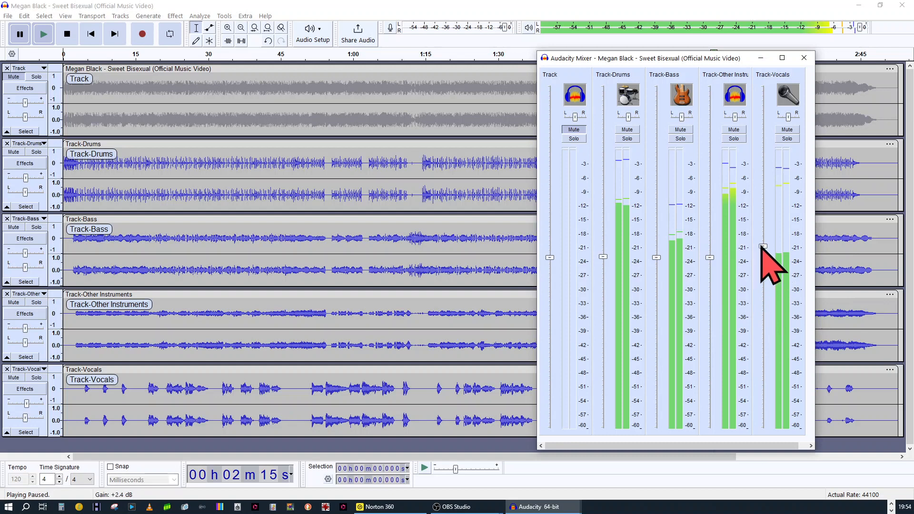
{"action": "double_click", "coordinate": [763, 246]}
{"action": "type", "text": "0"}
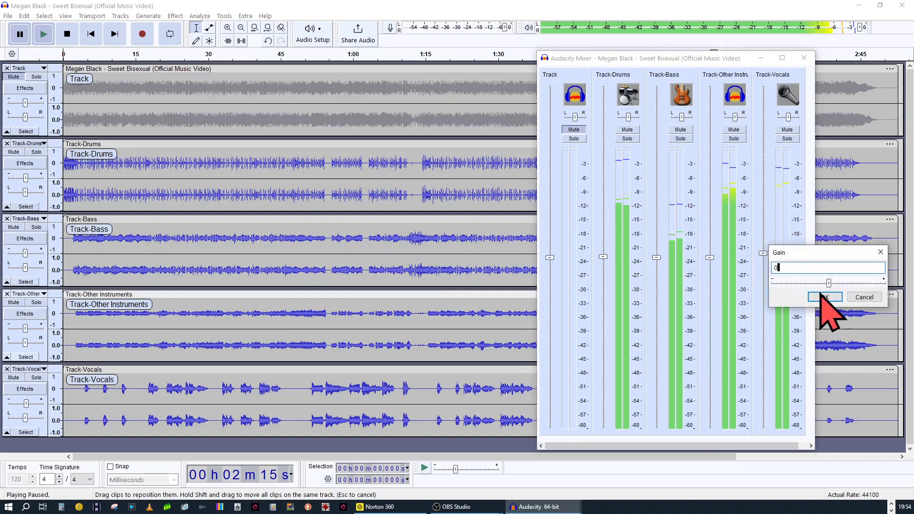
{"action": "left_click", "coordinate": [821, 295]}
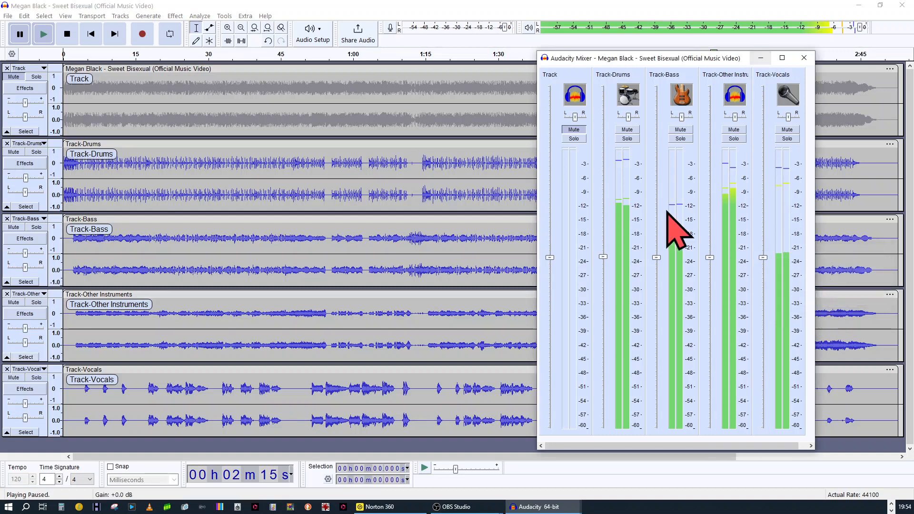
{"action": "double_click", "coordinate": [603, 257]}
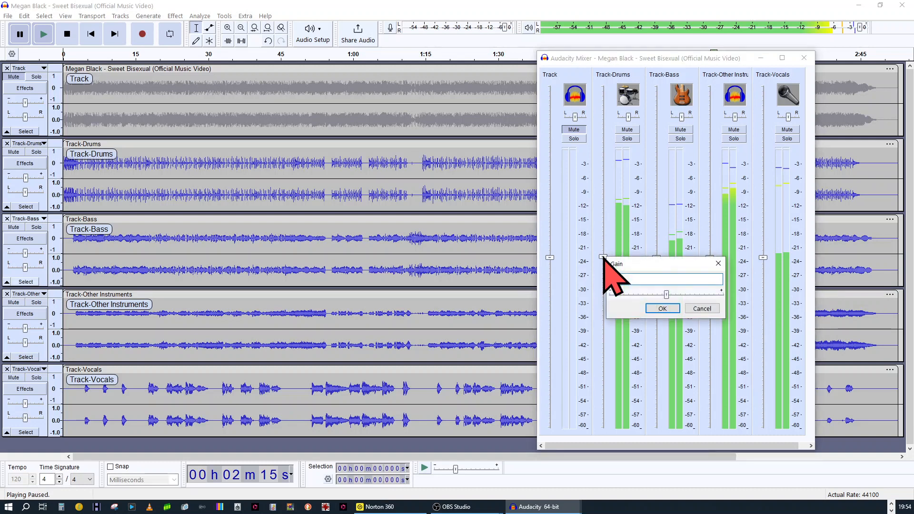
{"action": "left_click", "coordinate": [672, 307]}
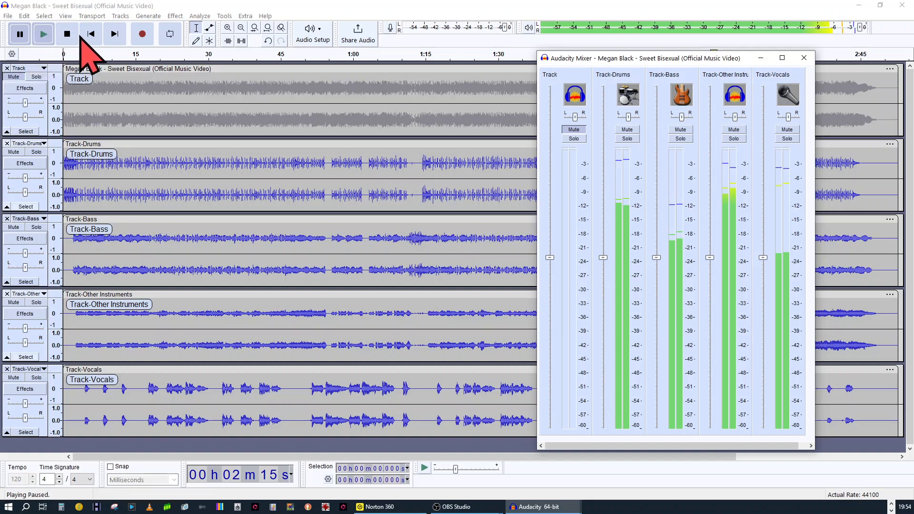
Step: Play the stems from the beginning, mute the vocals stem to hear the instrumental, and unmute it
{"action": "left_click", "coordinate": [43, 35]}
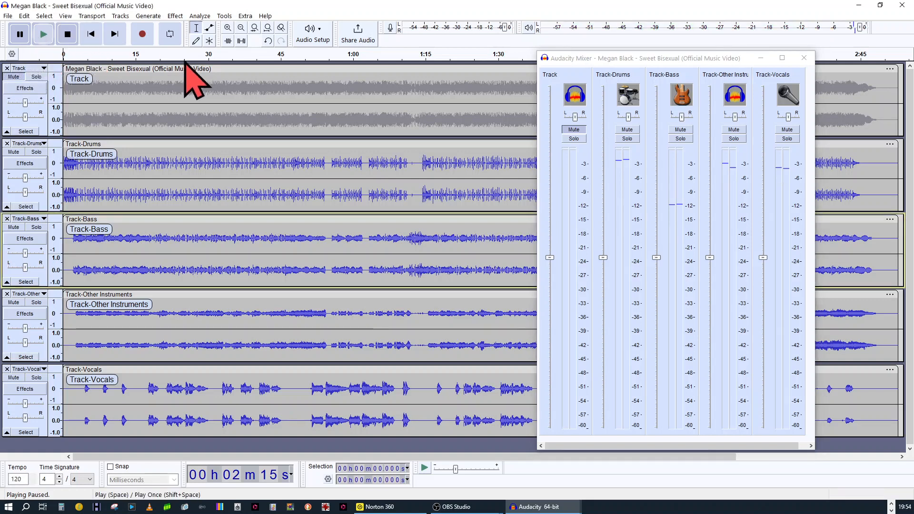
{"action": "key", "text": "space"}
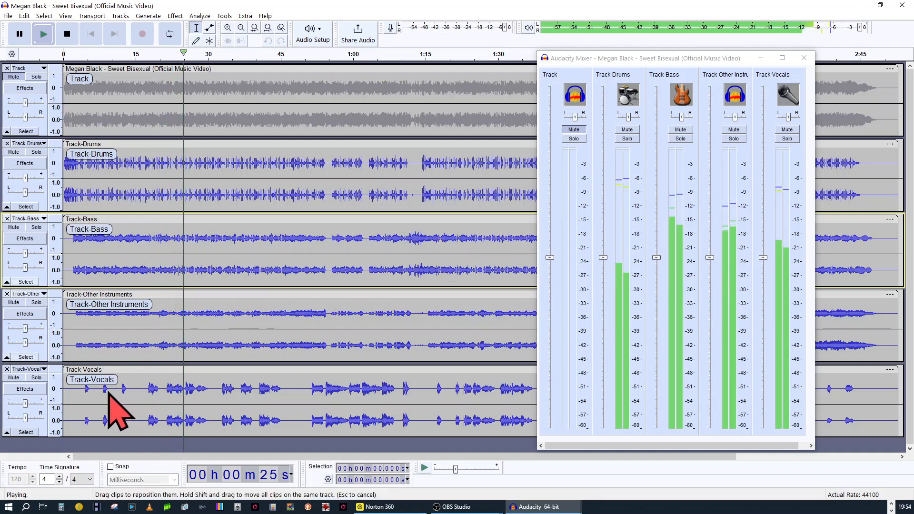
{"action": "left_click", "coordinate": [13, 377]}
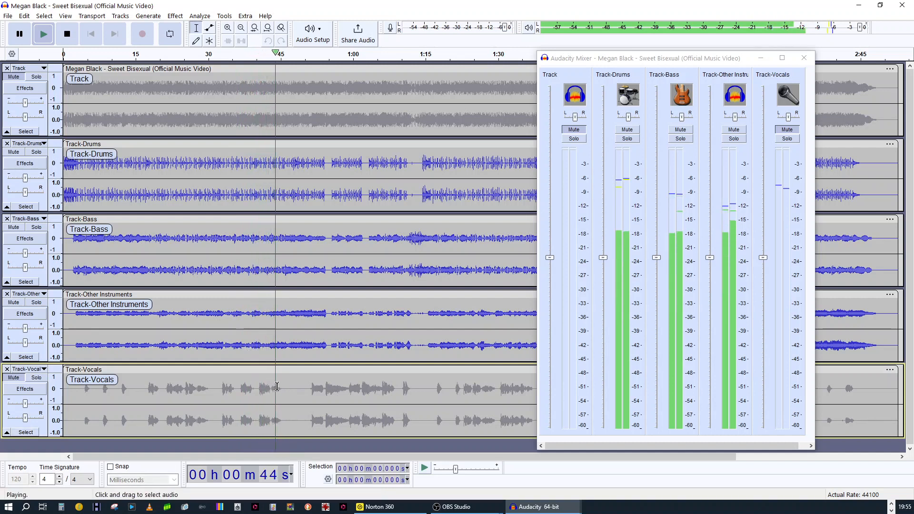
{"action": "left_click", "coordinate": [21, 379]}
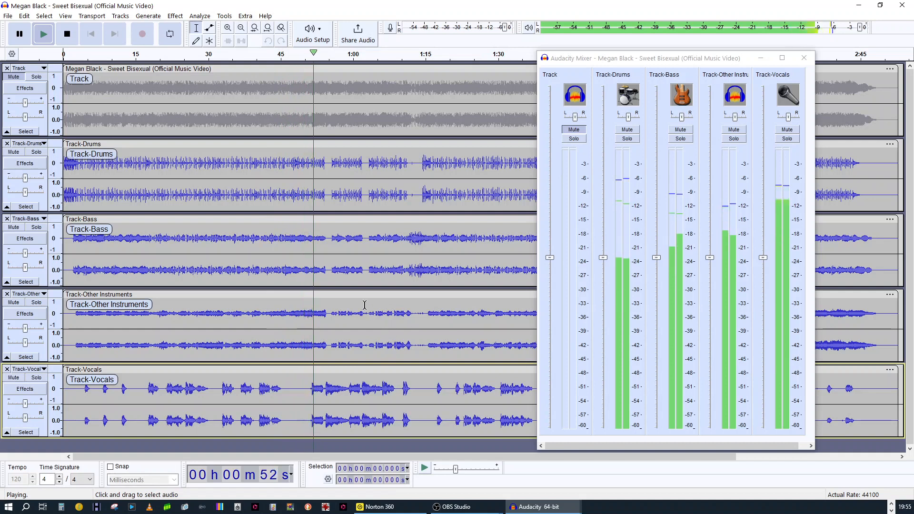
Step: Solo the original full-mix track during playback and close the mixer
{"action": "left_click", "coordinate": [37, 77]}
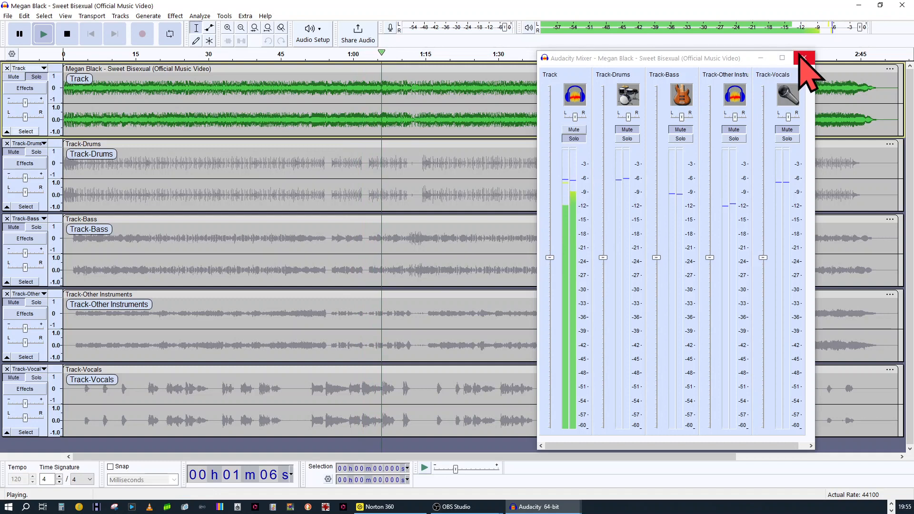
{"action": "left_click", "coordinate": [803, 58]}
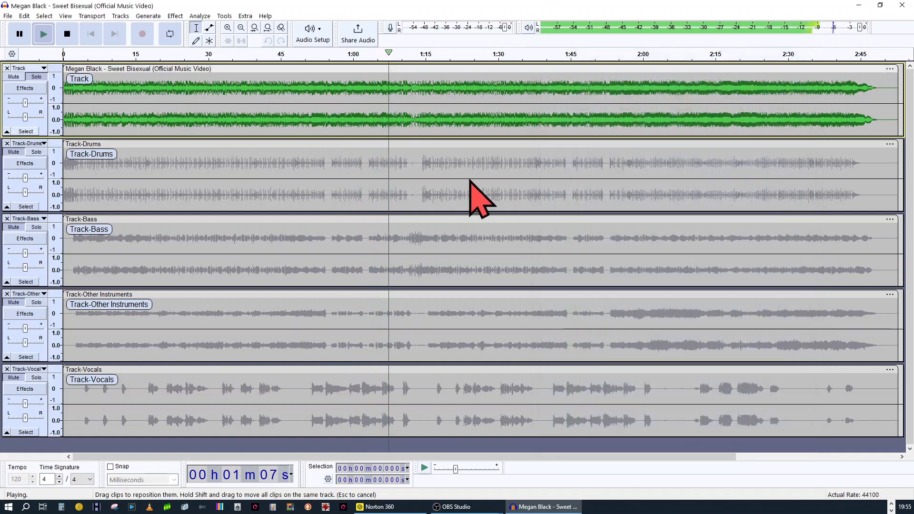